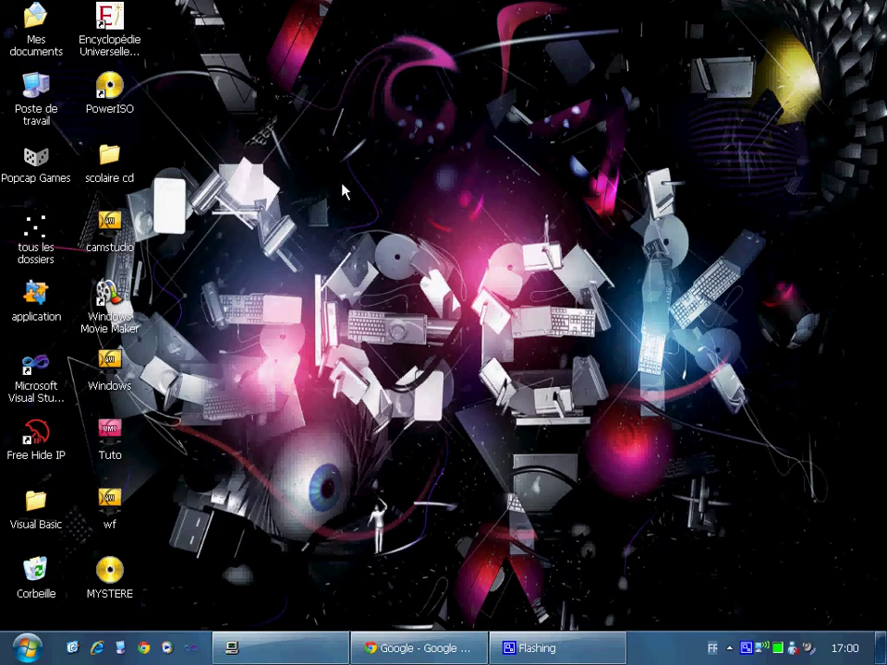
left_click(26, 648)
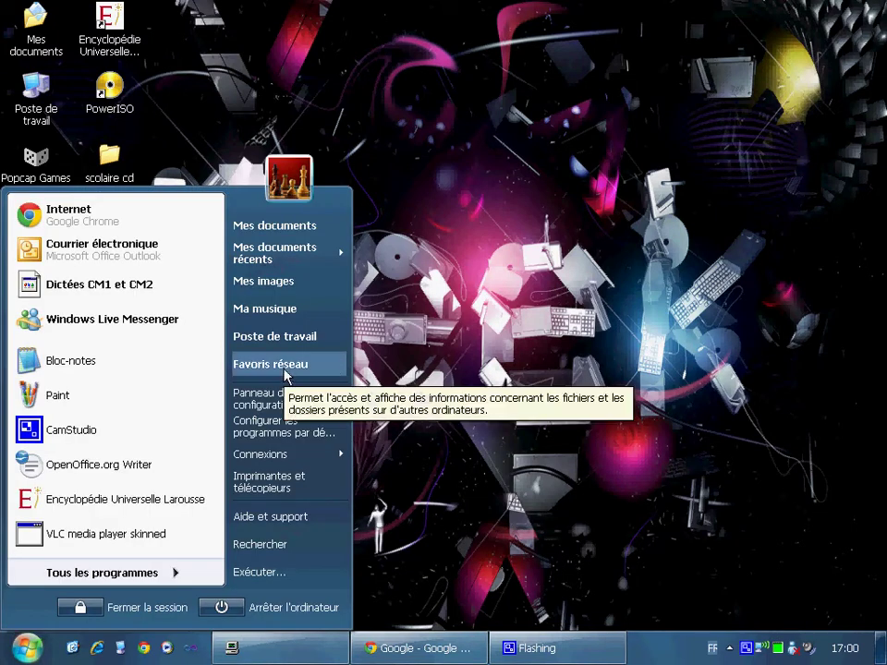
left_click(479, 267)
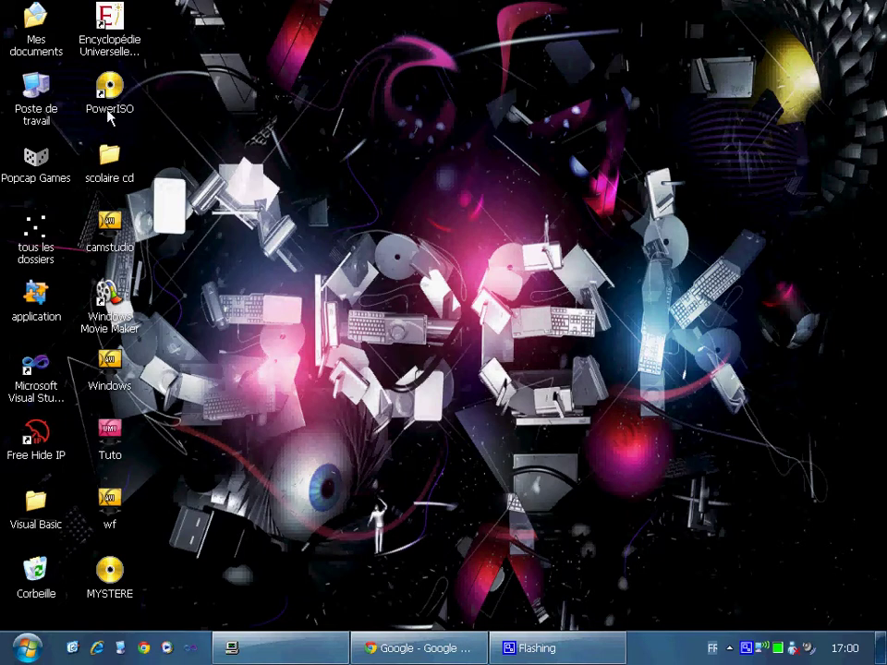
left_click(96, 83)
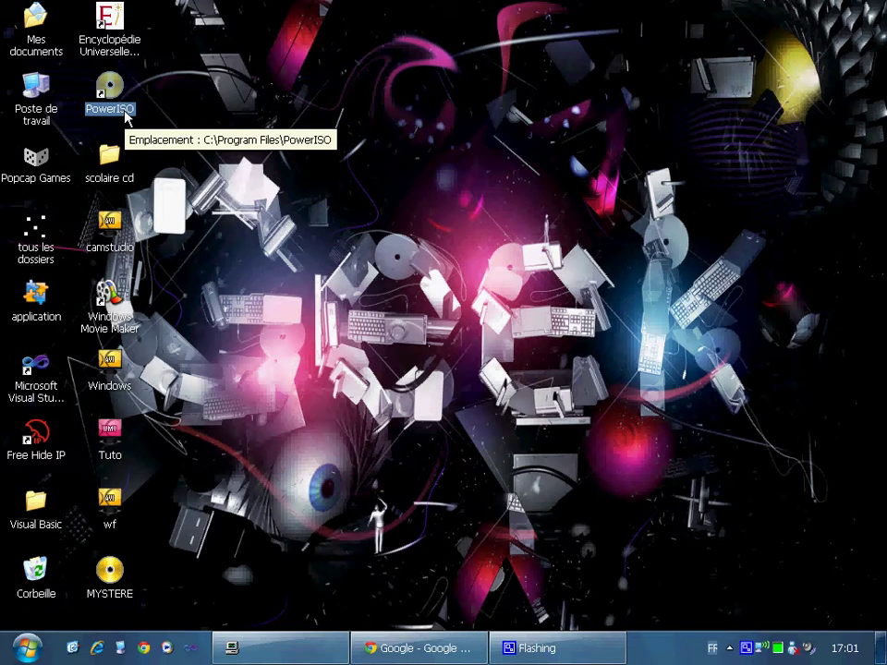
Step: Look through the drives in Poste de travail, including the DVD drive (F:) and the CD drives (G:) and (L:), and close the window
left_click(27, 649)
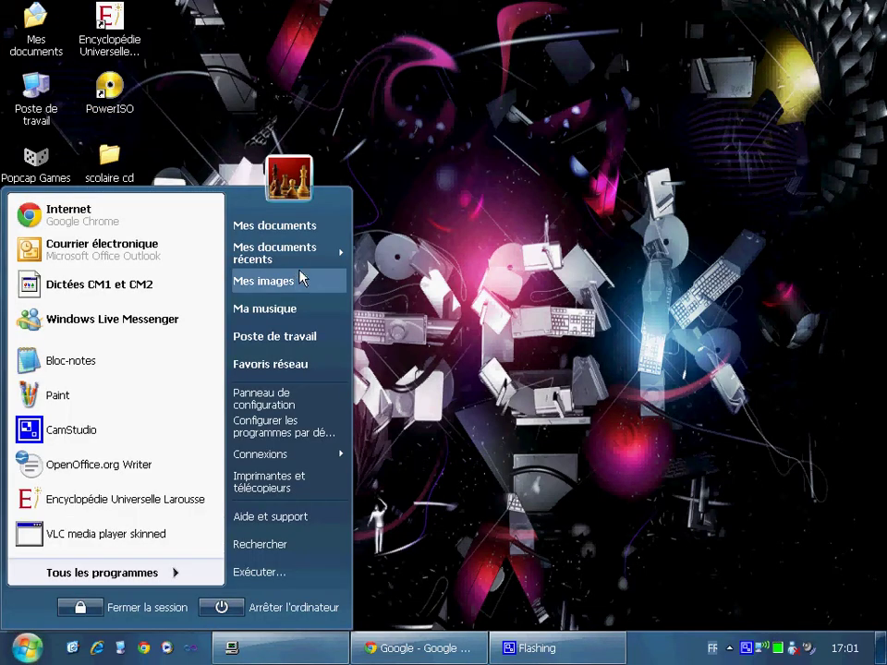
left_click(283, 349)
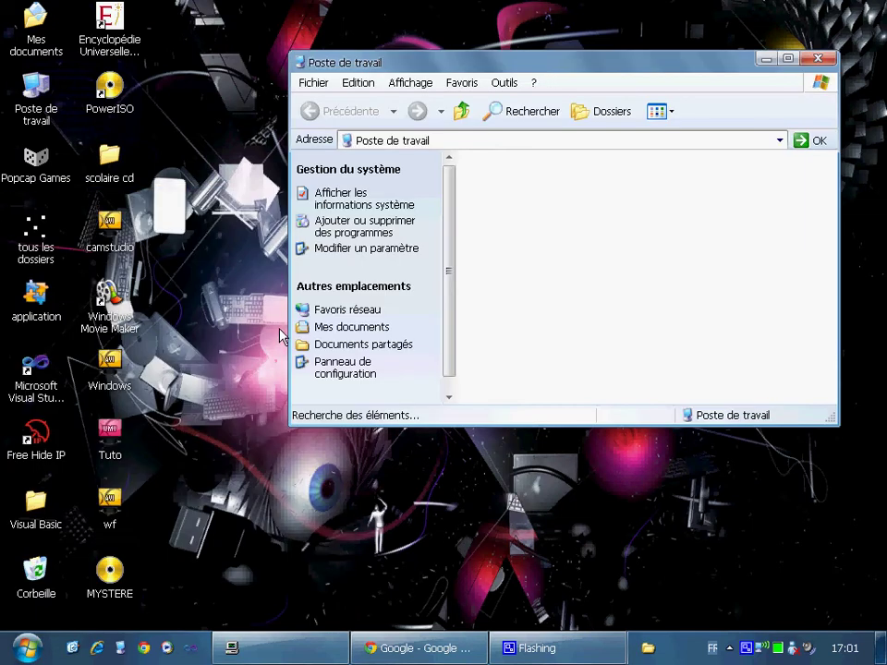
scroll(689, 257, "down", 2)
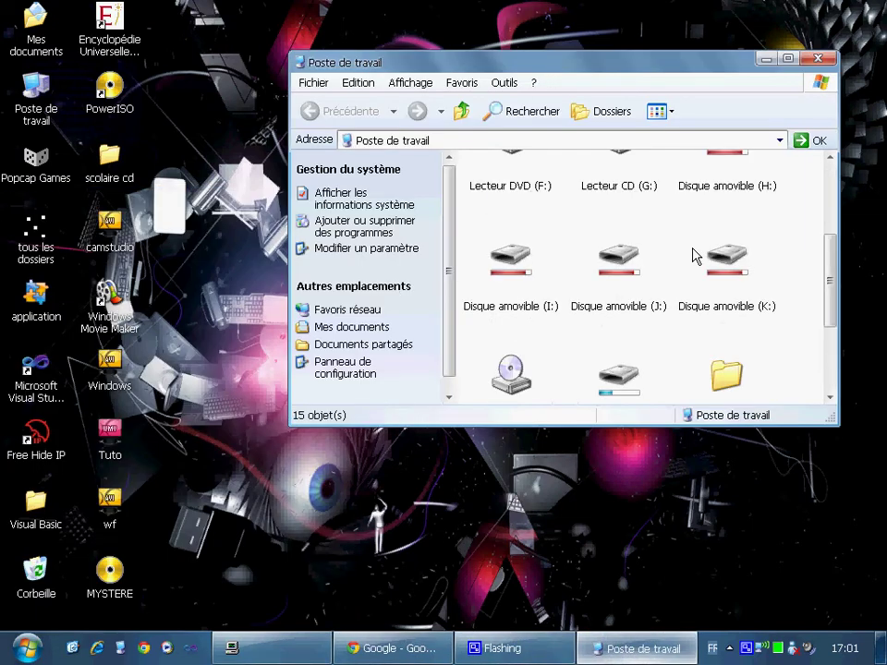
scroll(695, 256, "up", 2)
left_click(527, 347)
left_click(638, 341)
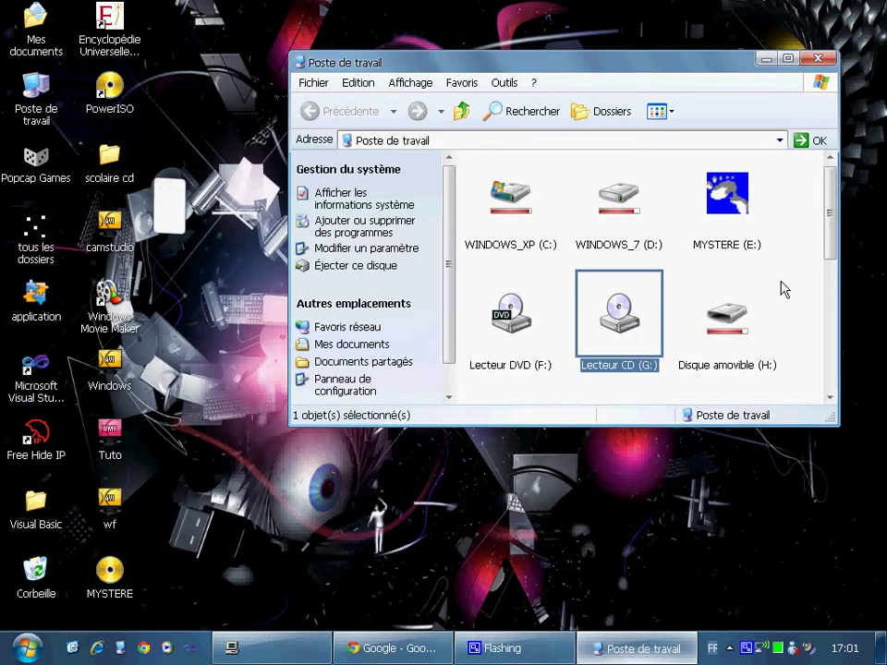
scroll(849, 246, "down", 3)
left_click(539, 340)
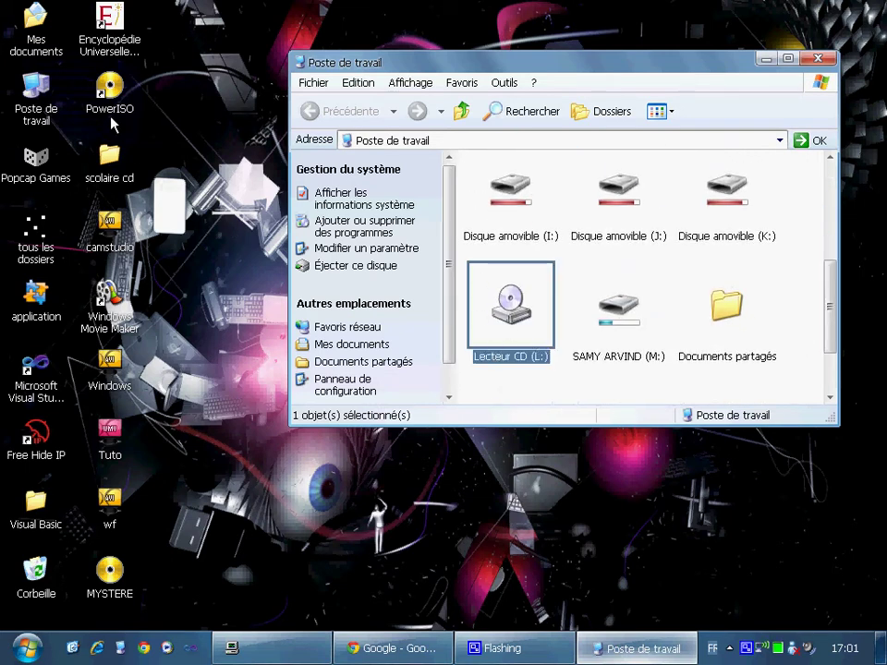
left_click(111, 107)
left_click(549, 404)
left_click(817, 59)
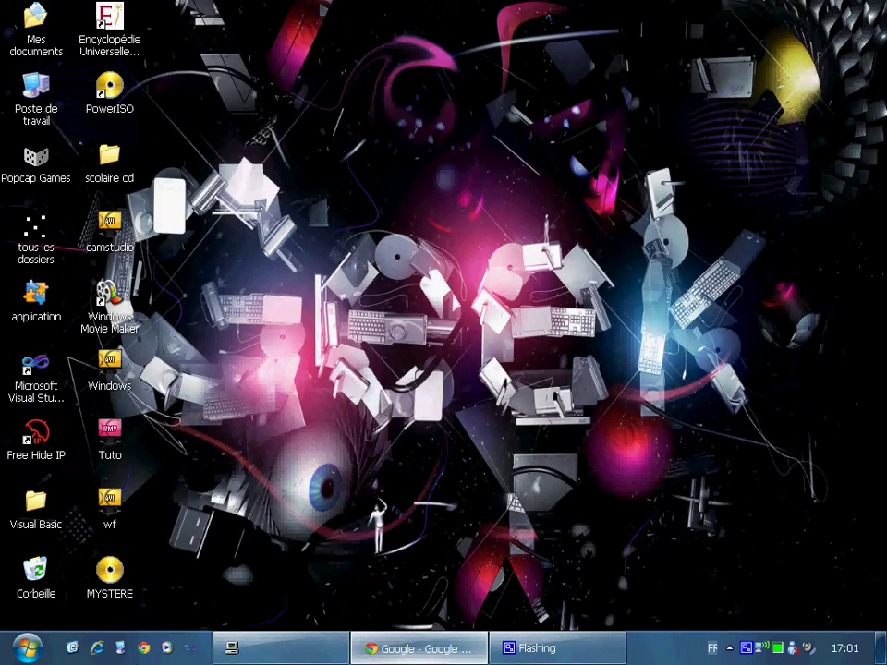
left_click(109, 93)
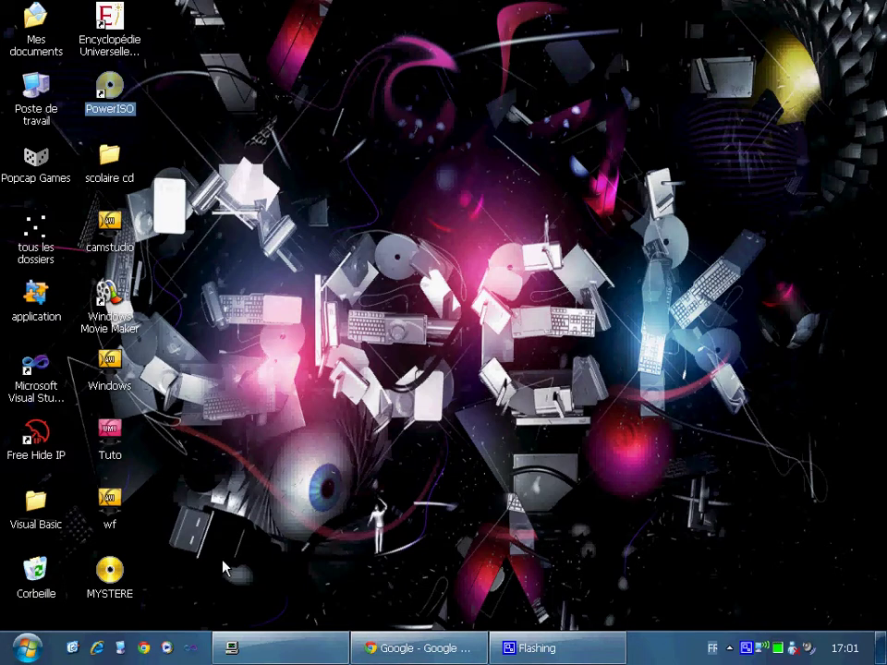
key("super")
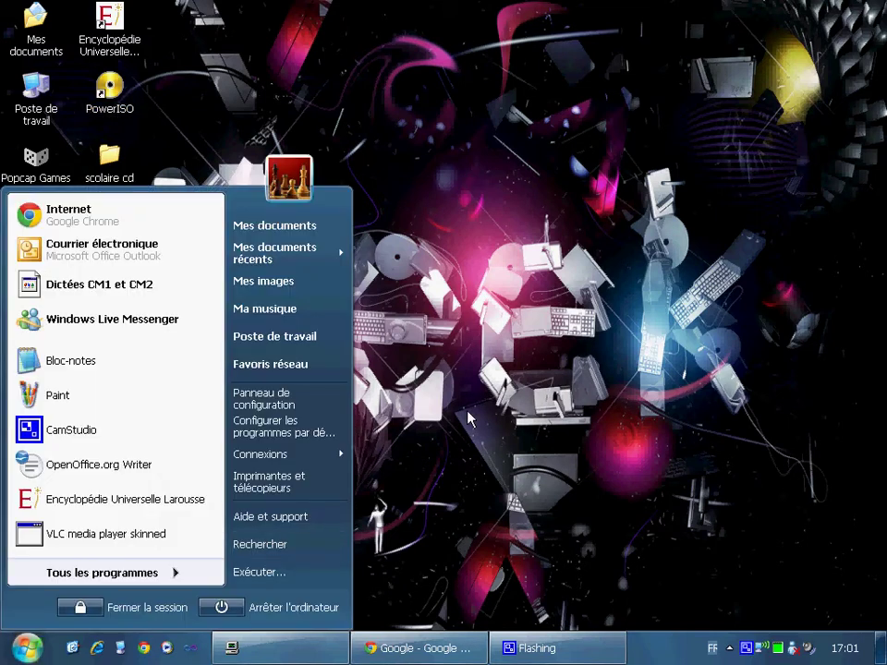
left_click(469, 413)
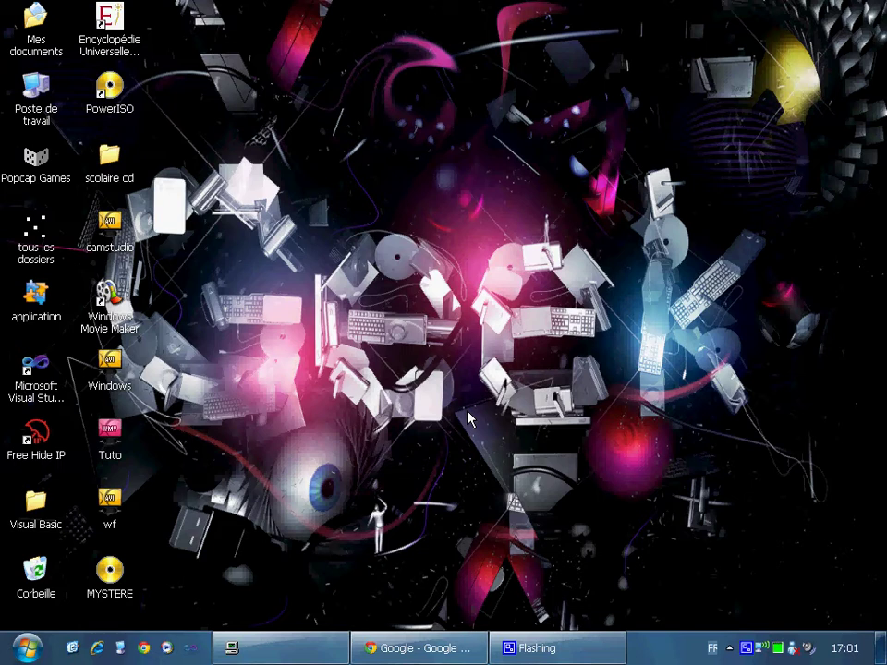
left_click(129, 90)
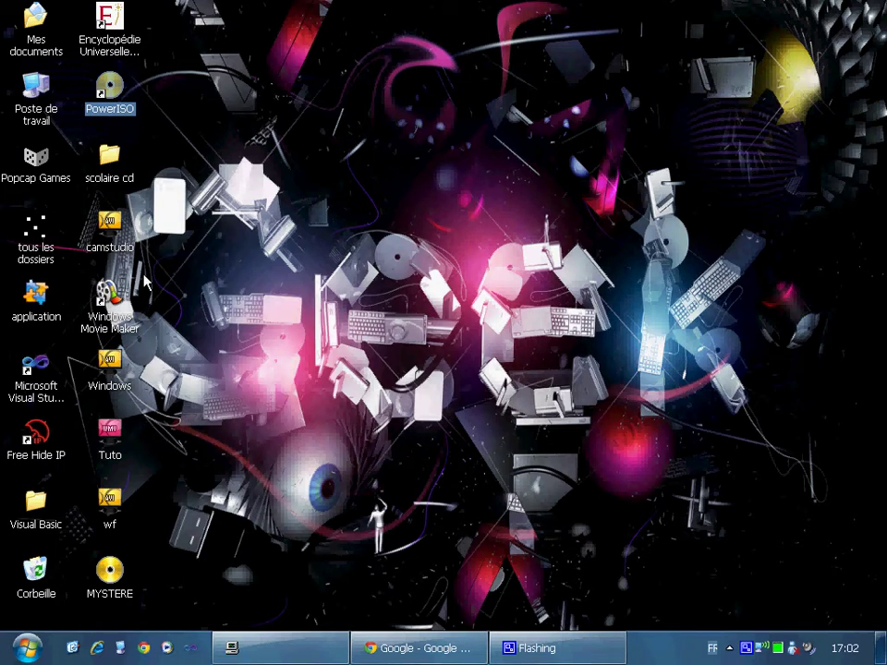
Step: Open Poste de travail and locate the MYSTERE (E:) disc and the empty CD drive (L:)
left_click(26, 648)
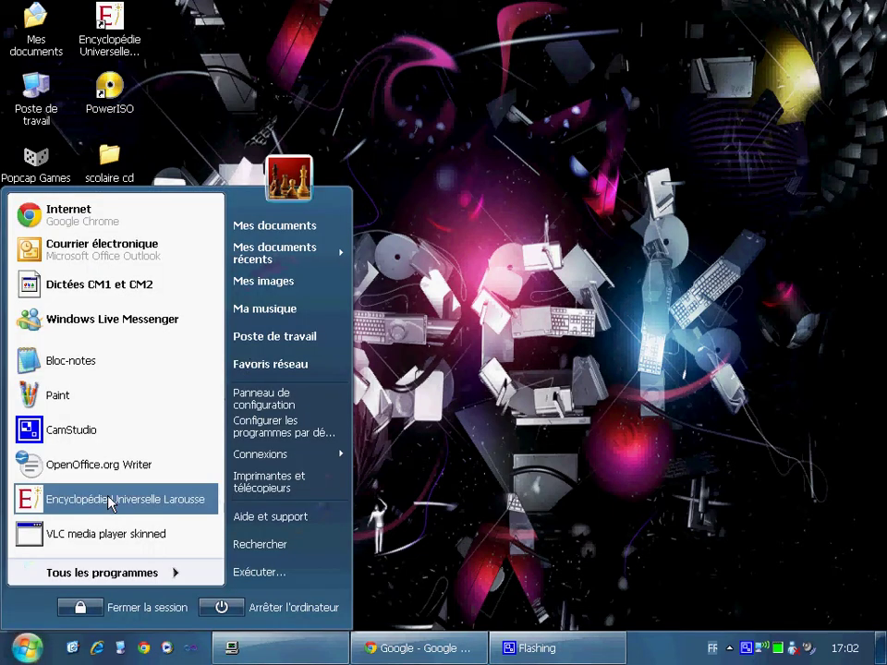
left_click(267, 340)
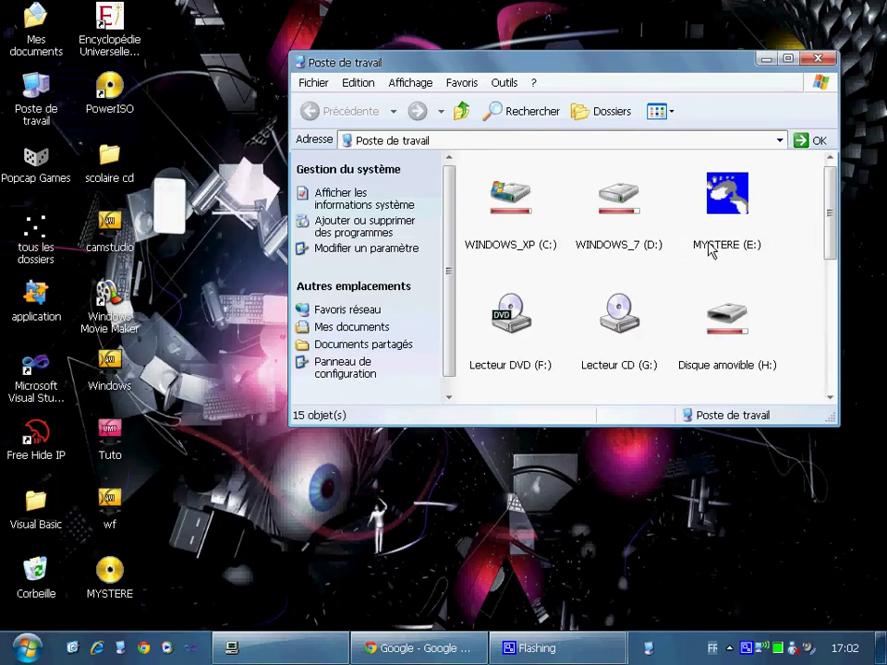
left_click(742, 211)
left_click_drag(830, 213, 834, 308)
left_click(517, 319)
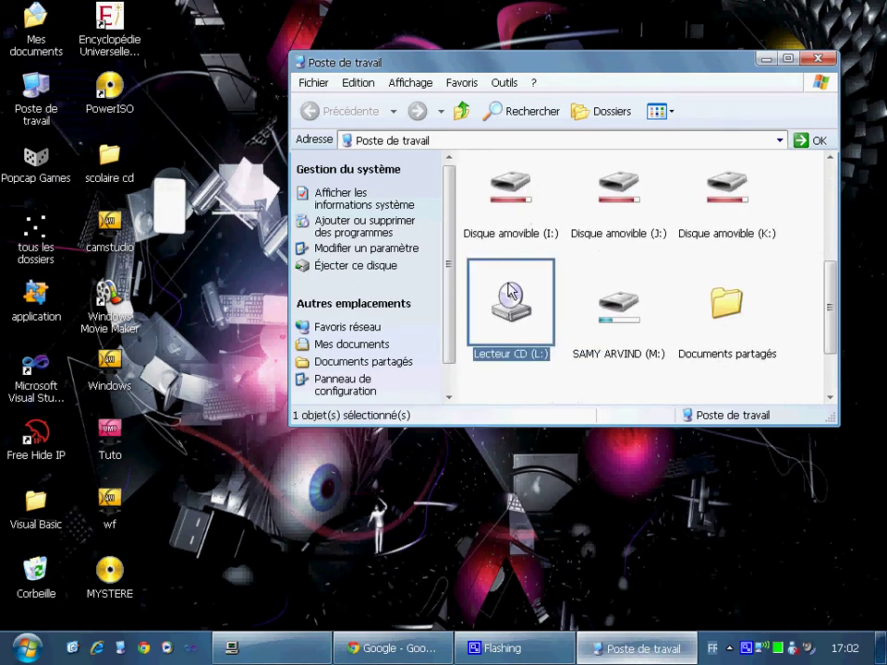
scroll(490, 324, "up", 5)
scroll(469, 321, "down", 6)
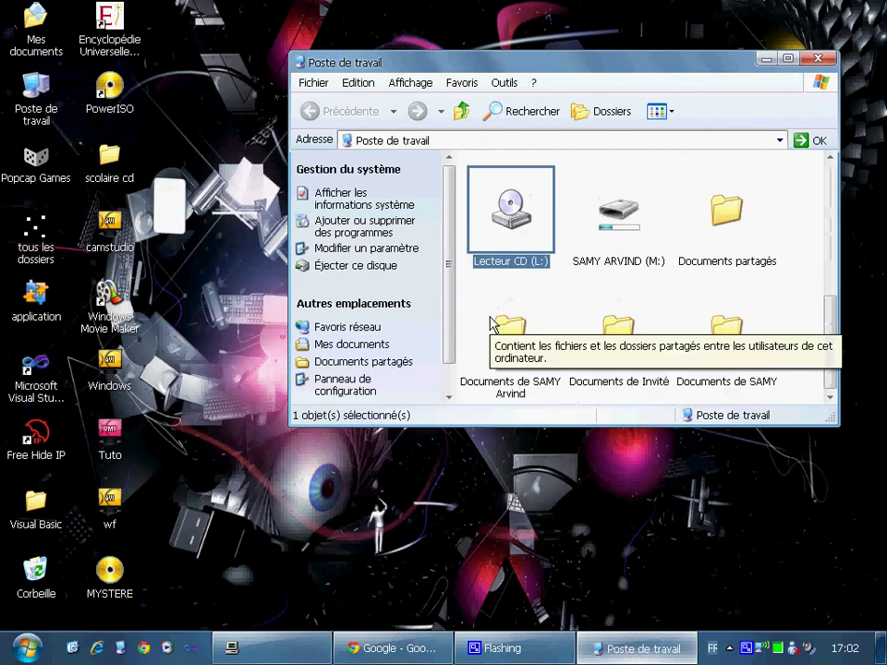
scroll(554, 256, "up", 5)
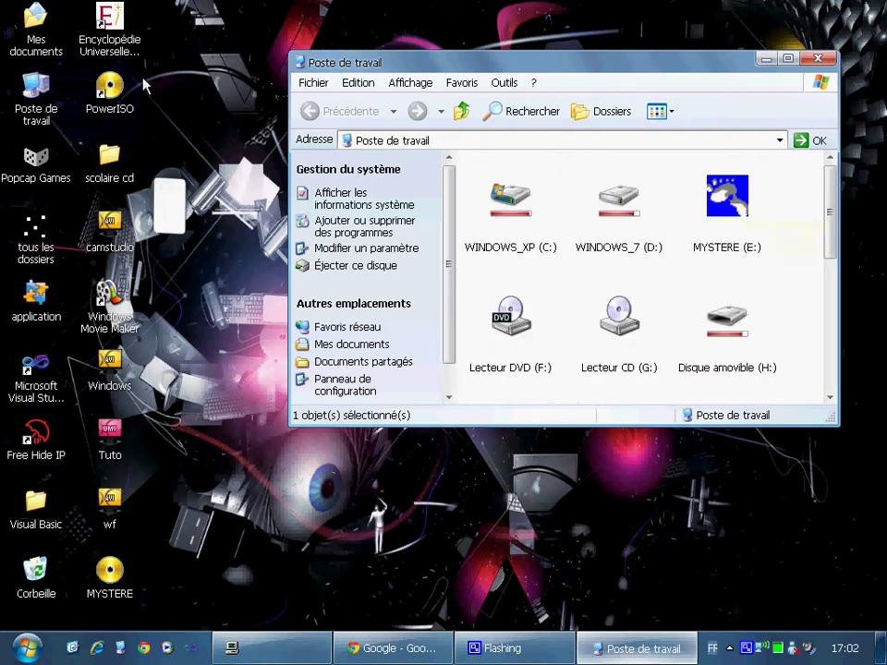
left_click(107, 88)
Step: Start creating a PowerISO image file from the MYSTERE (E:) disc and dismiss the trial notice
right_click(705, 198)
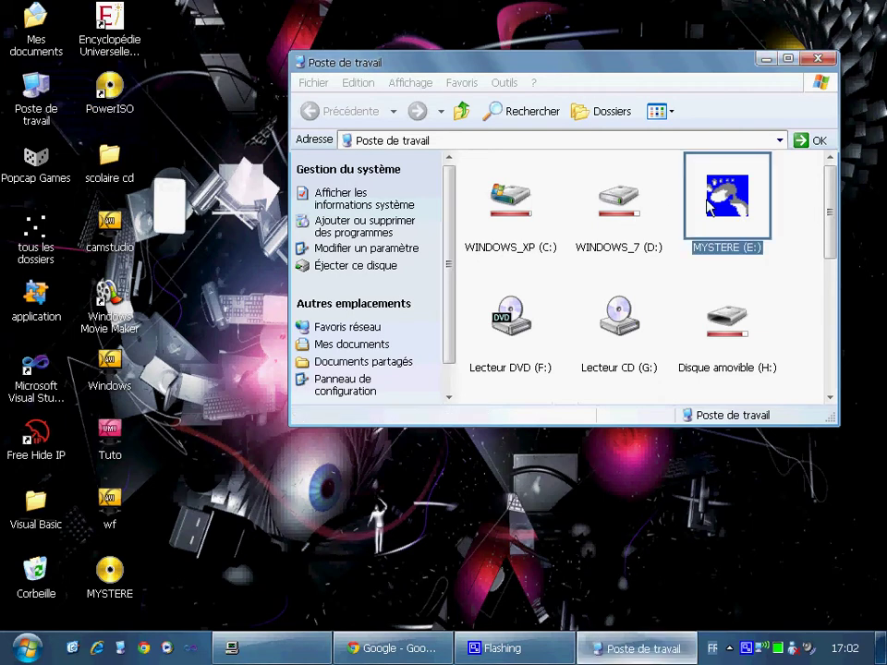
mouse_move(671, 408)
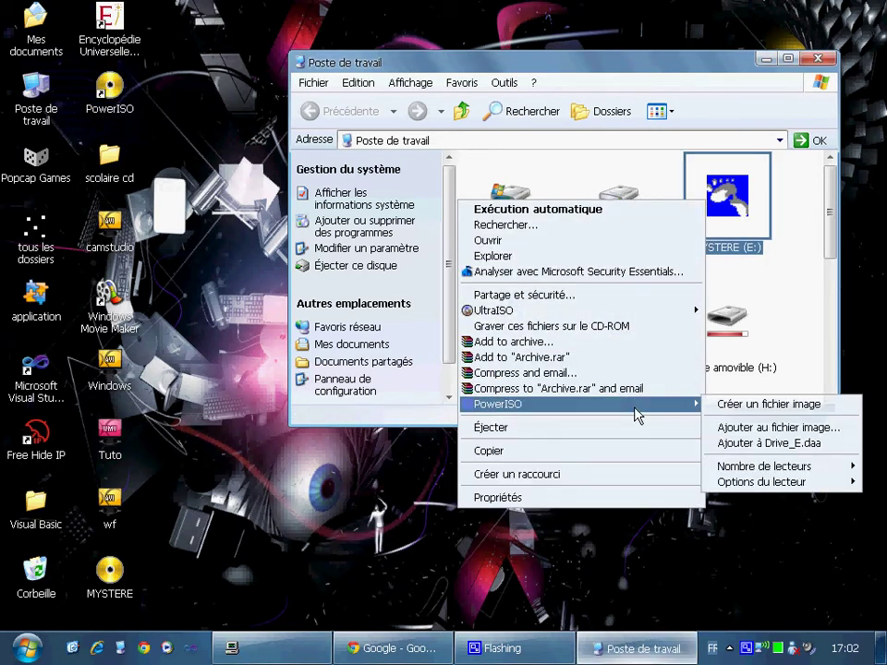
left_click(758, 408)
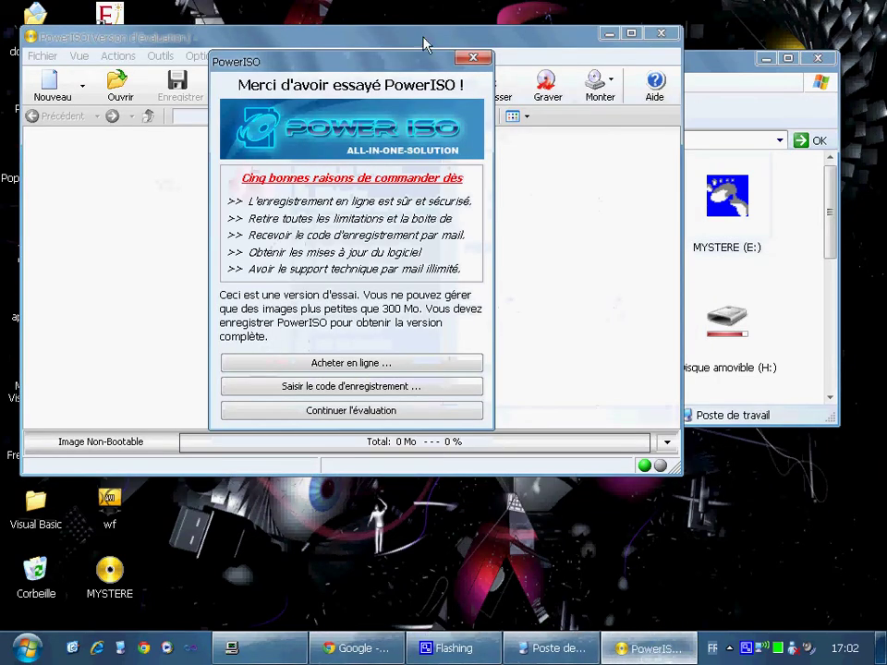
left_click(475, 59)
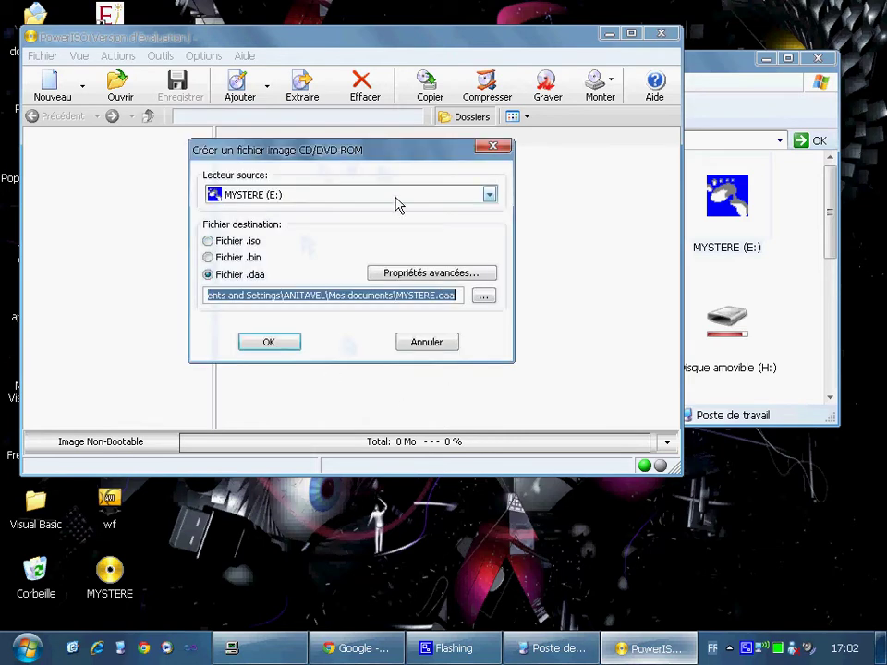
Step: Go through the destination file and source drive settings for the MYSTERE image, keep MYSTERE (E:) as source, and close PowerISO
left_click(482, 297)
left_click(616, 174)
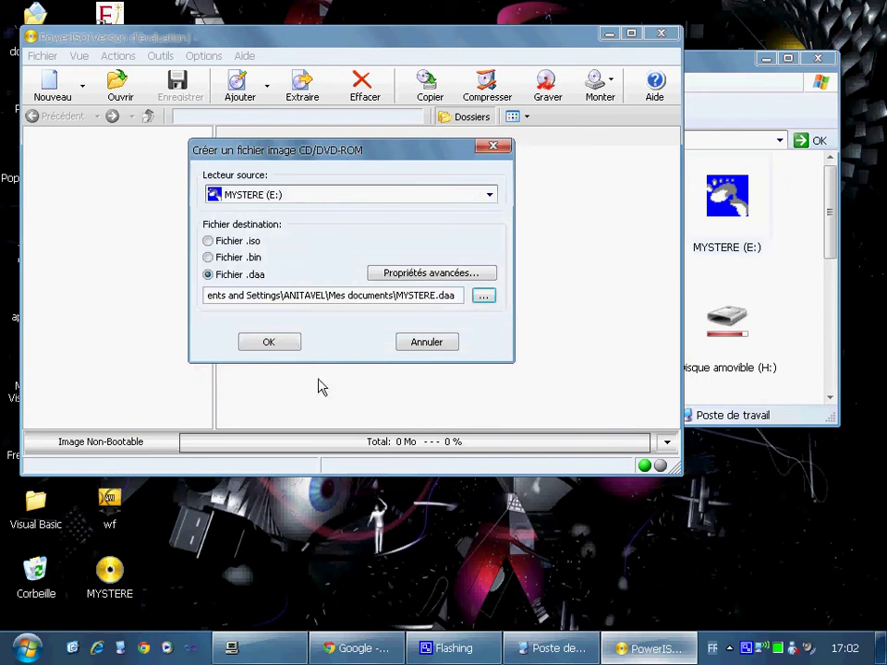
left_click(291, 196)
left_click(258, 212)
left_click(260, 196)
left_click(327, 202)
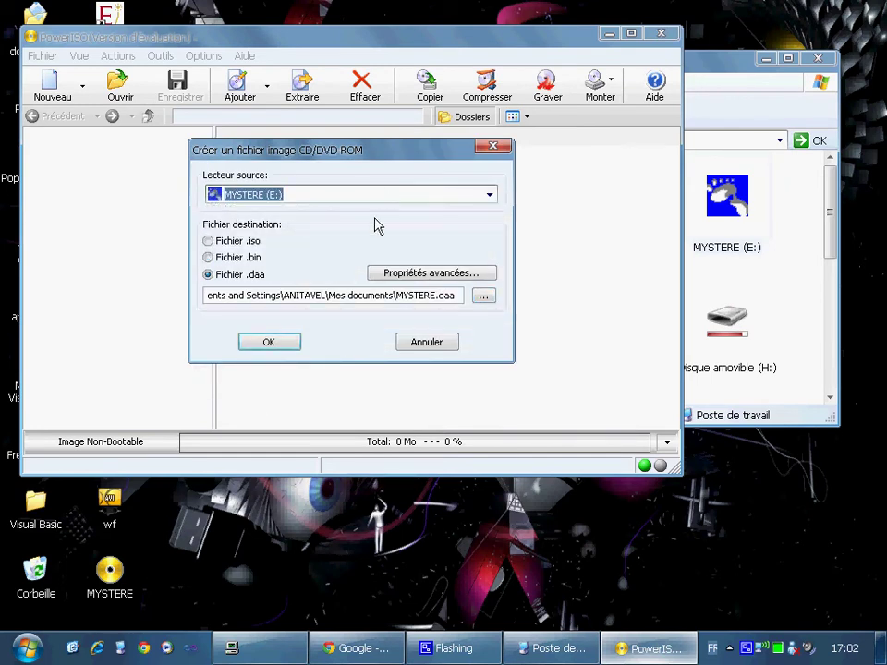
left_click(267, 343)
left_click(662, 34)
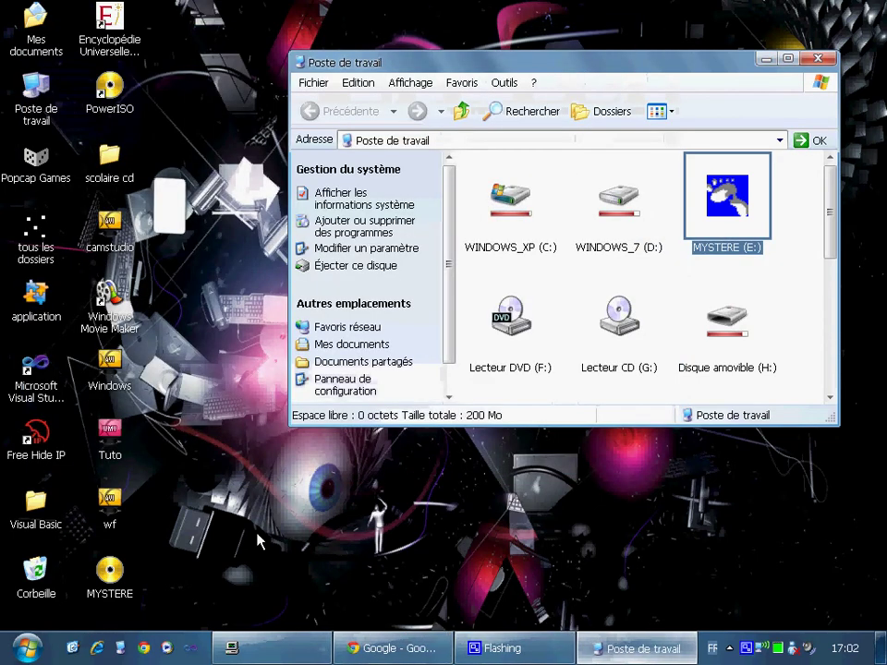
Step: Open the desktop's MYSTERE image in PowerISO to view its contents, dismissing the trial notice, and close the program
left_click(109, 575)
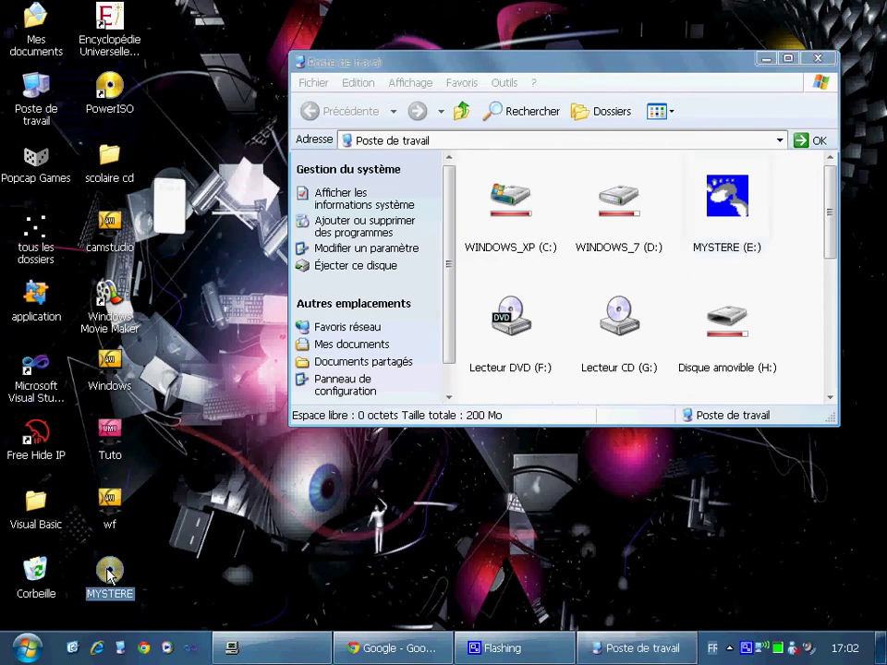
double_click(109, 575)
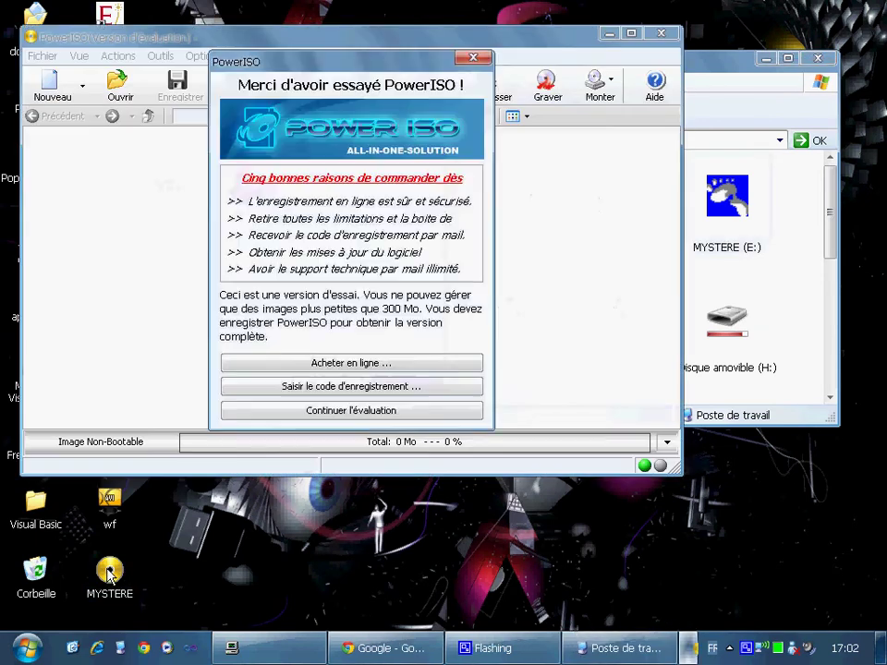
left_click(469, 59)
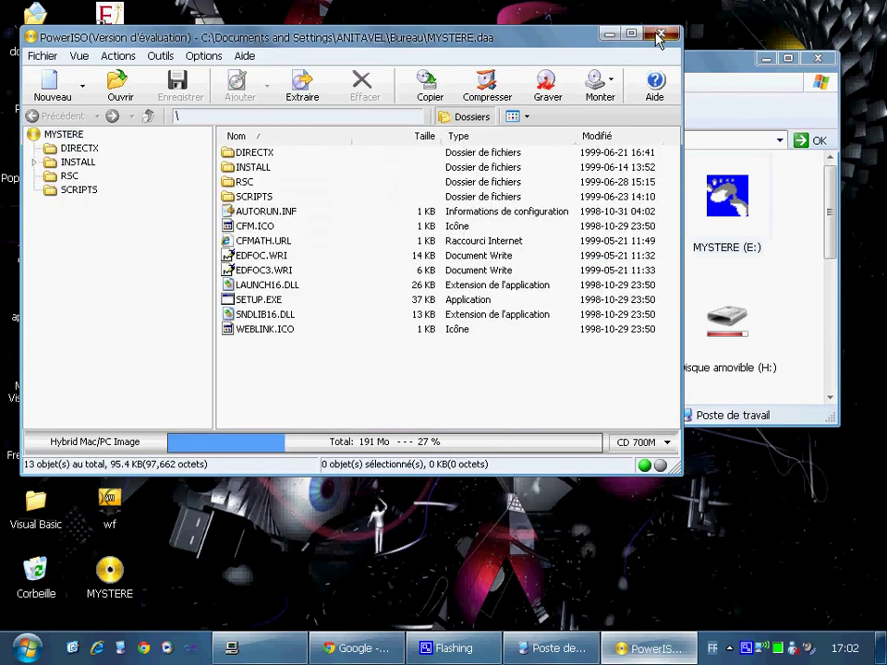
left_click(659, 35)
Step: Mount the desktop's MYSTERE image on the virtual drive L: with PowerISO
left_click(107, 582)
right_click(106, 581)
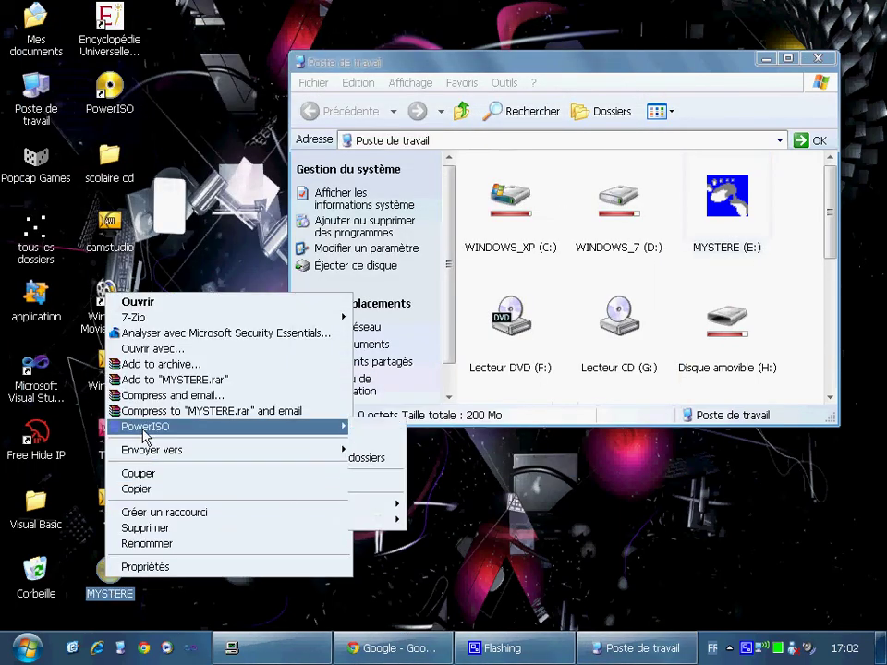
mouse_move(213, 432)
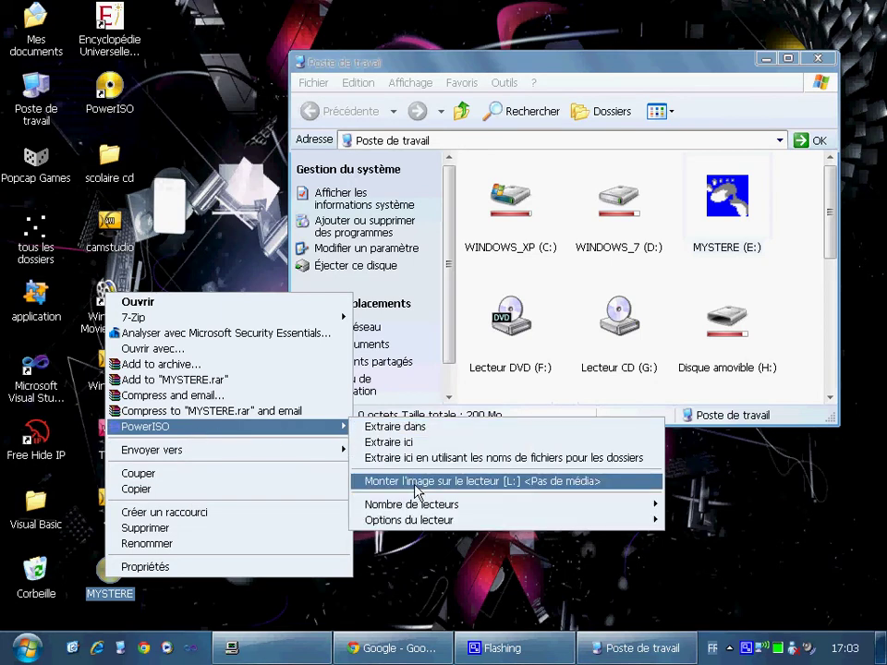
left_click(415, 482)
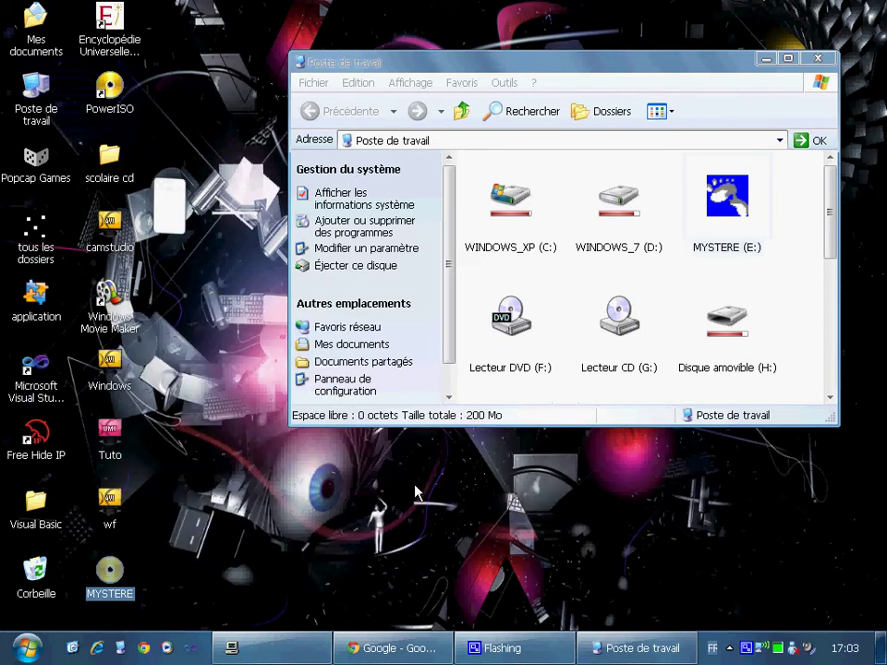
Step: Open the mounted MYSTERE (L:) drive from Poste de travail and look through its folders and files
left_click_drag(824, 217, 818, 317)
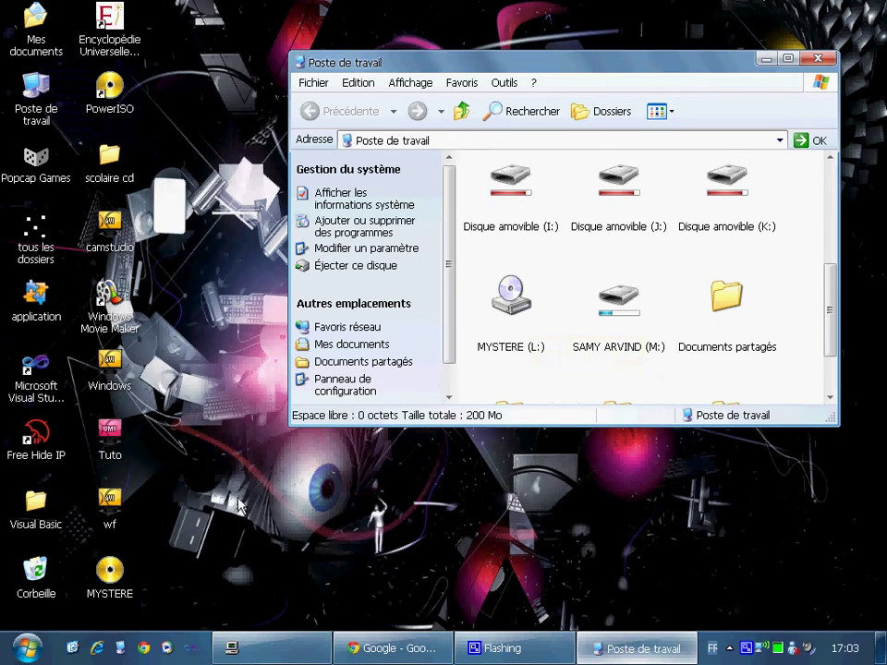
left_click(483, 316)
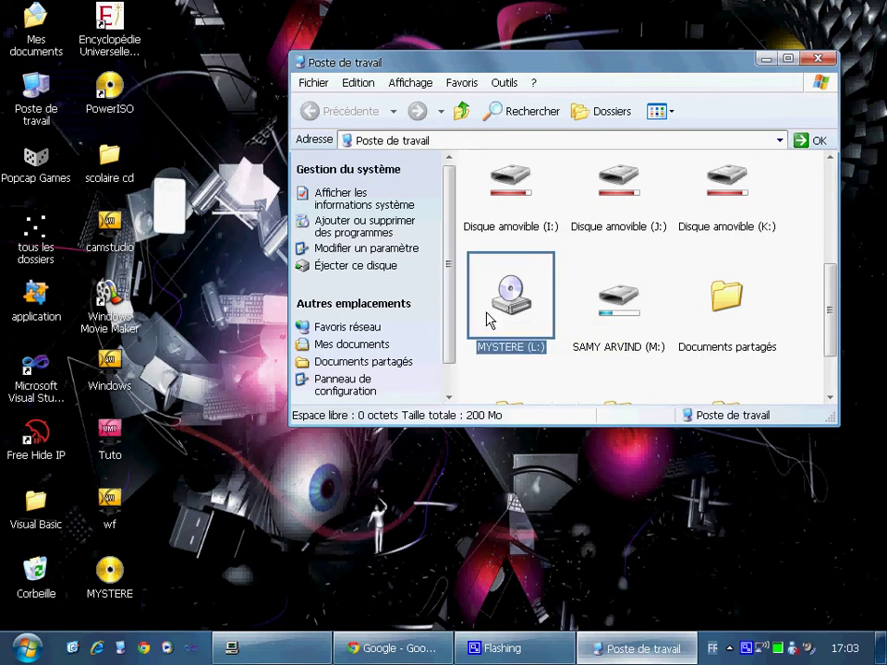
right_click(483, 317)
left_click(475, 344)
right_click(511, 348)
left_click(542, 315)
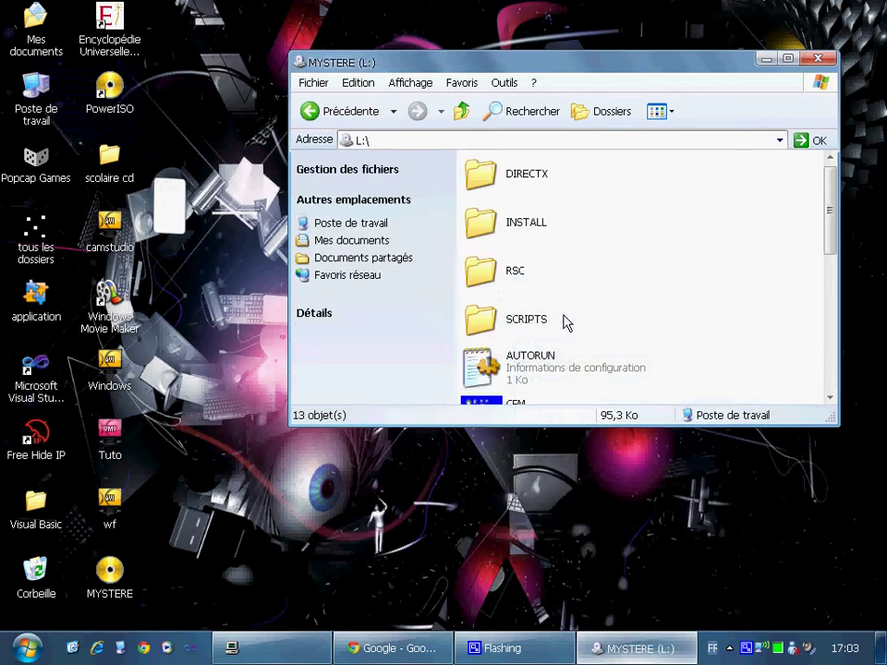
scroll(562, 322, "down", 5)
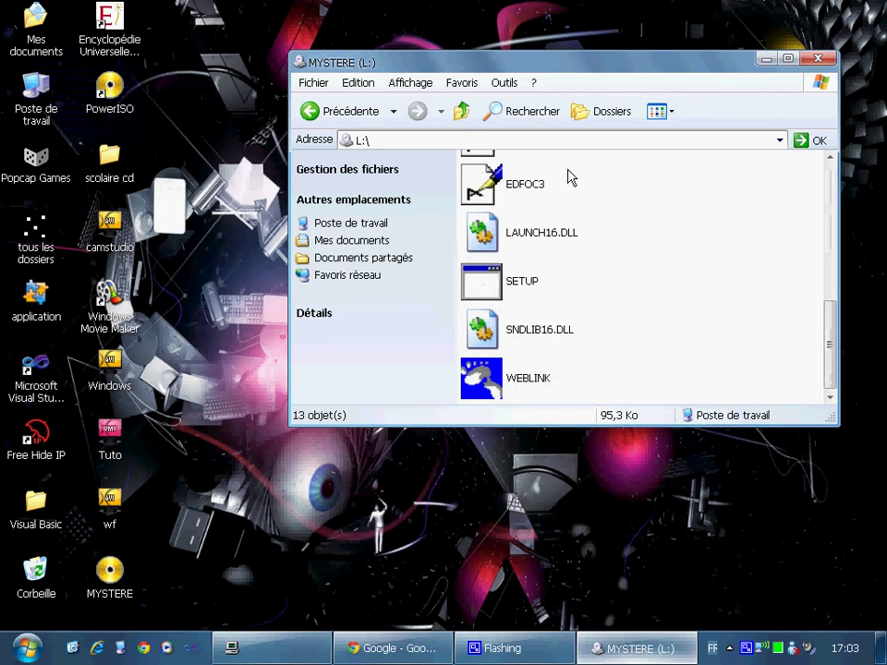
Step: Examine the remaining files on the mounted MYSTERE (L:) drive, including its SETUP program, and close the window
left_click(523, 378)
left_click(622, 363)
scroll(622, 363, "up", 3)
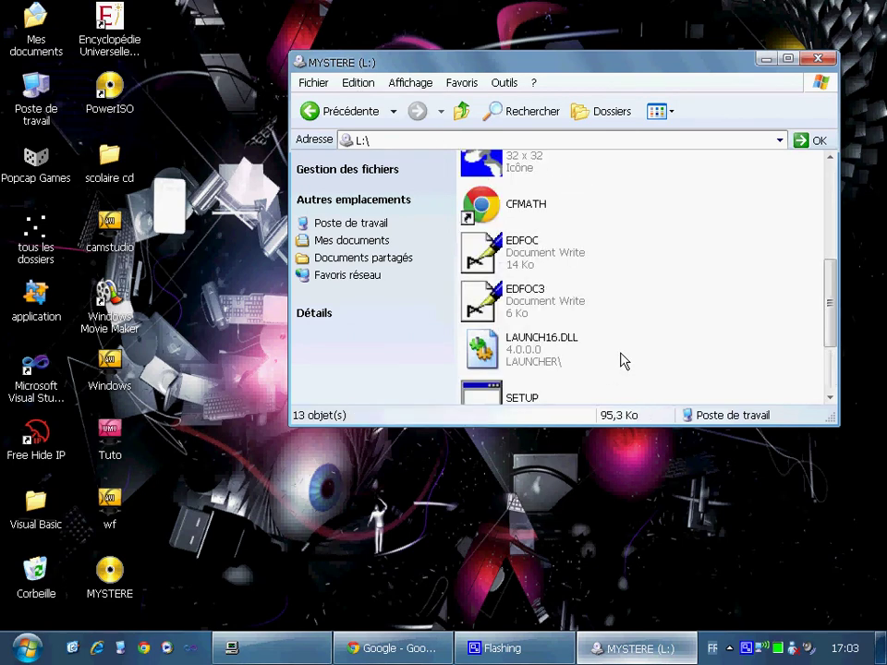
scroll(518, 291, "down", 1)
scroll(526, 282, "down", 1)
scroll(549, 361, "down", 1)
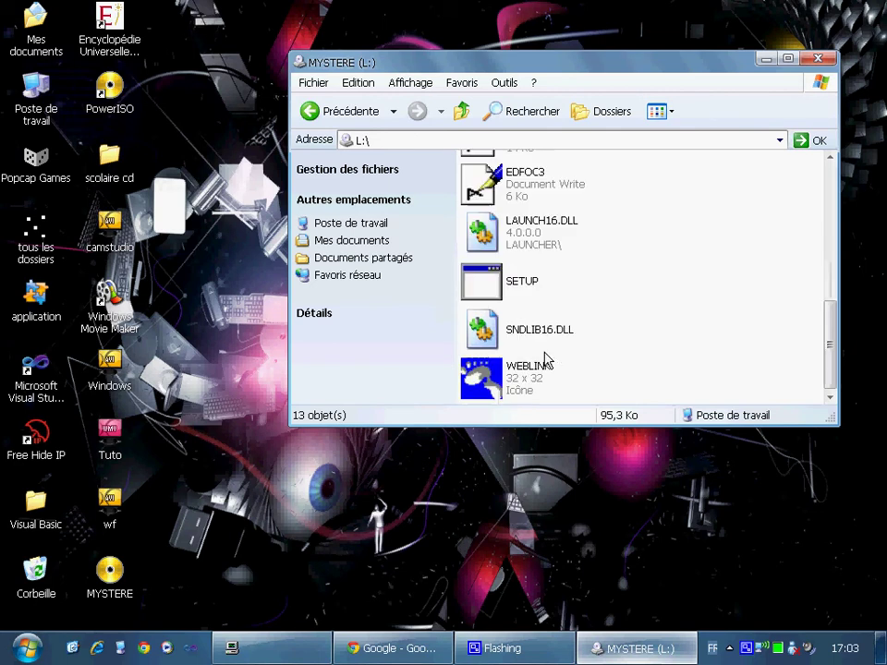
left_click(516, 282)
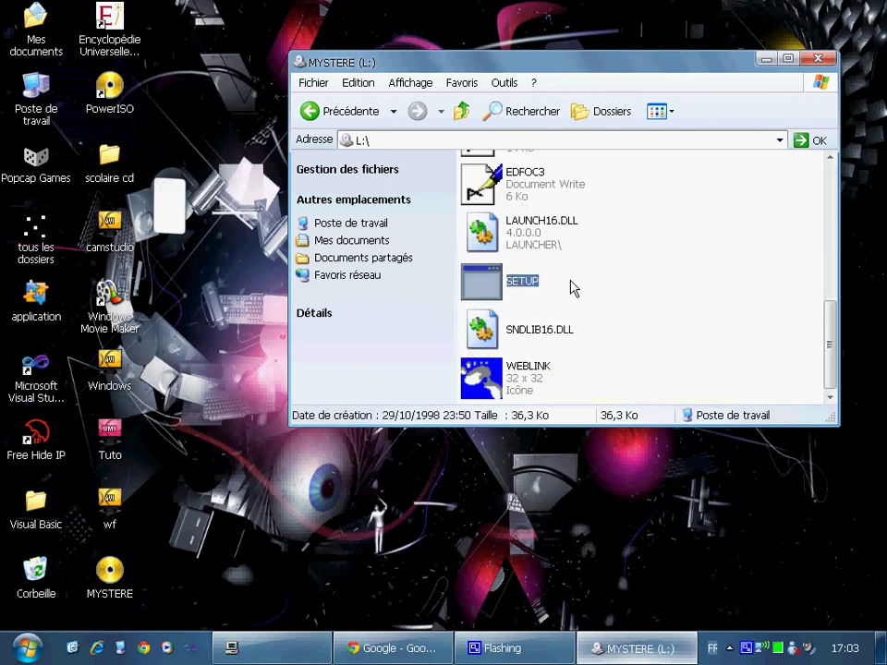
left_click(647, 285)
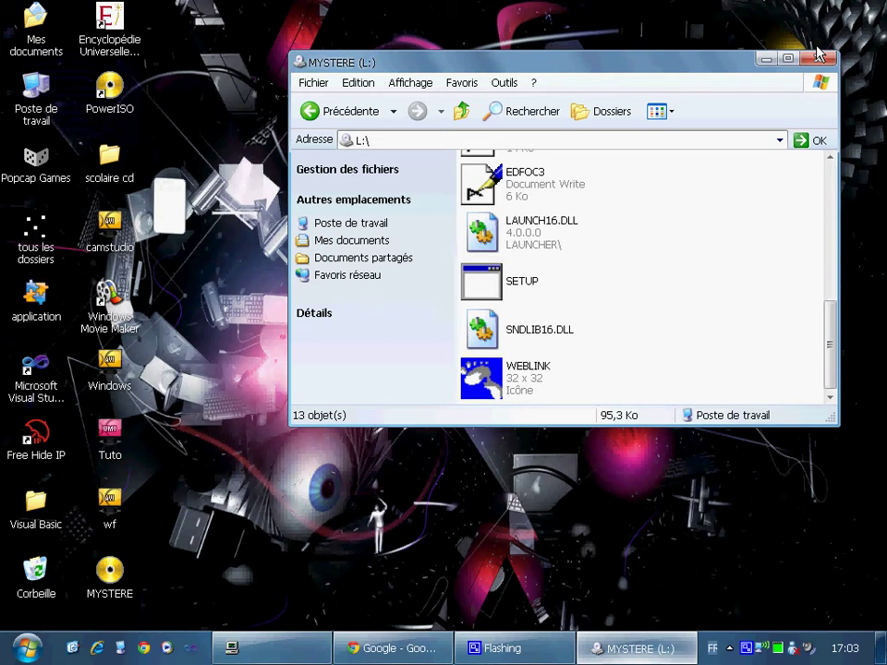
left_click(815, 60)
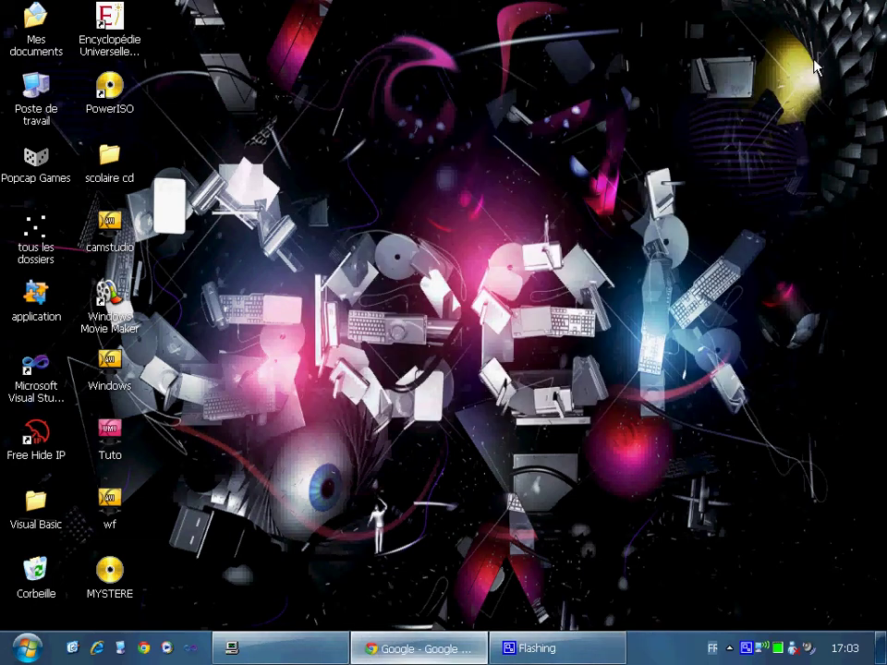
Step: Point out the desktop's MYSTERE image, find the mounted MYSTERE (L:) drive in Poste de travail, and close the window
left_click(118, 600)
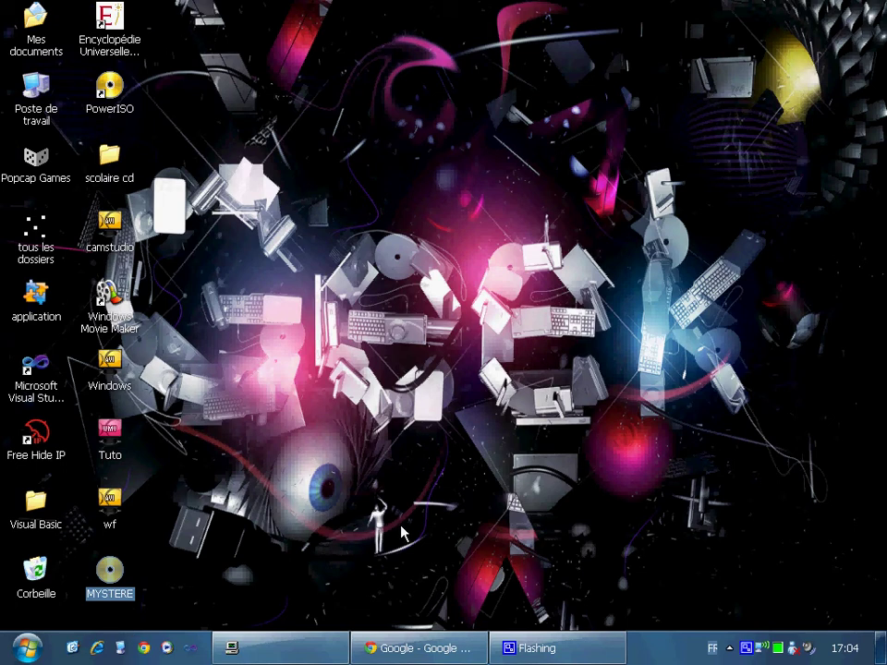
left_click(432, 507)
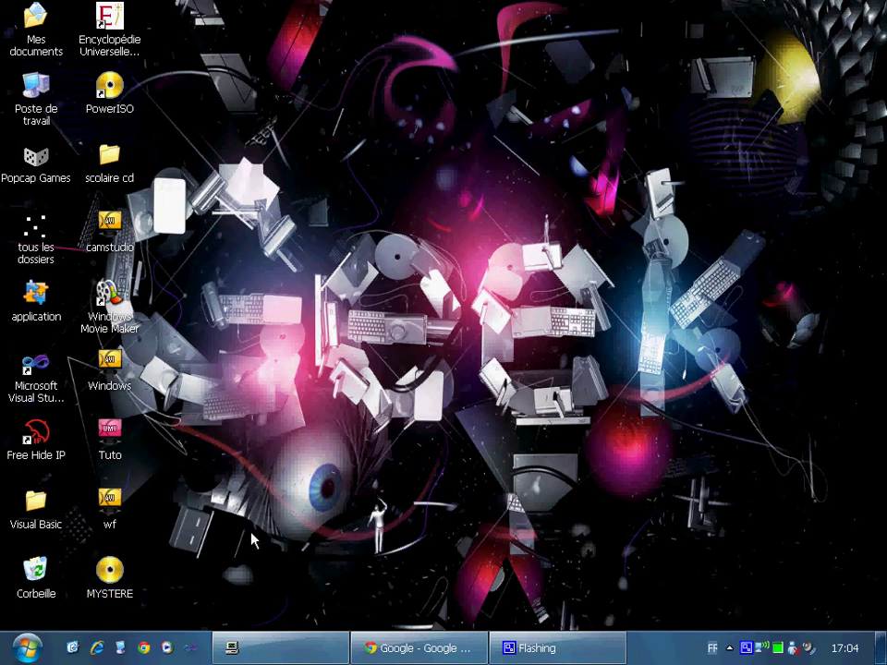
left_click(26, 648)
left_click(302, 336)
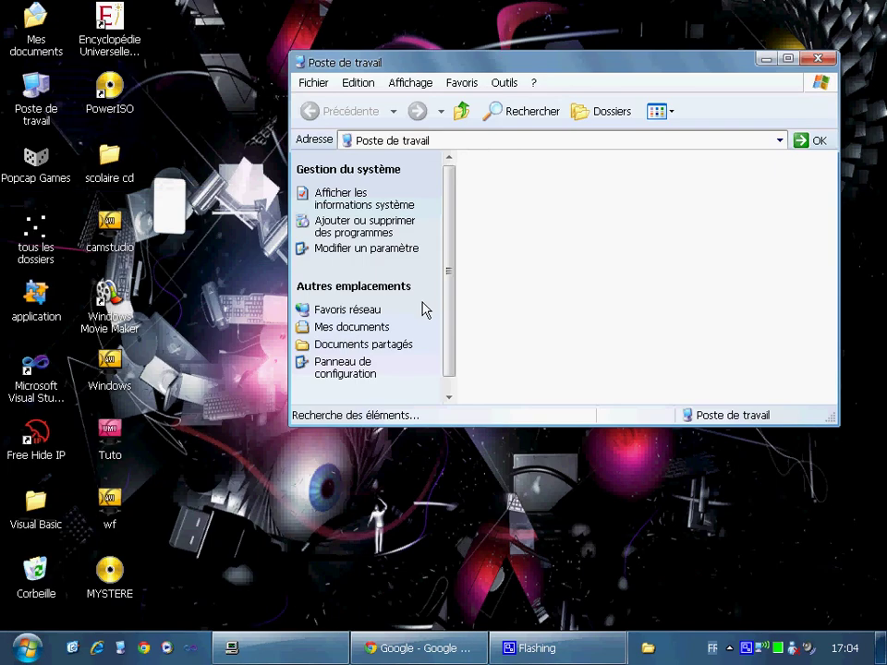
scroll(711, 375, "down", 5)
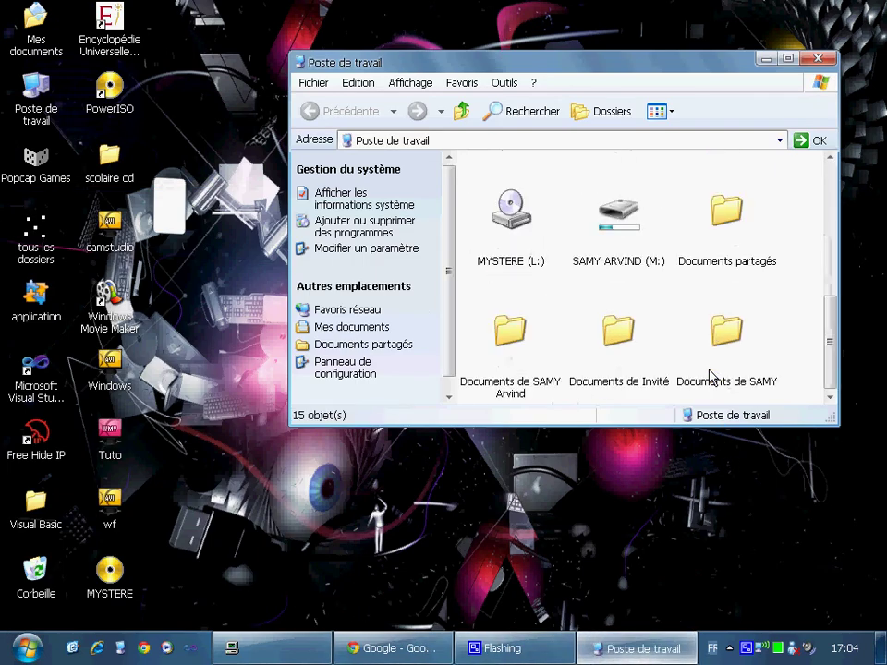
left_click(500, 261)
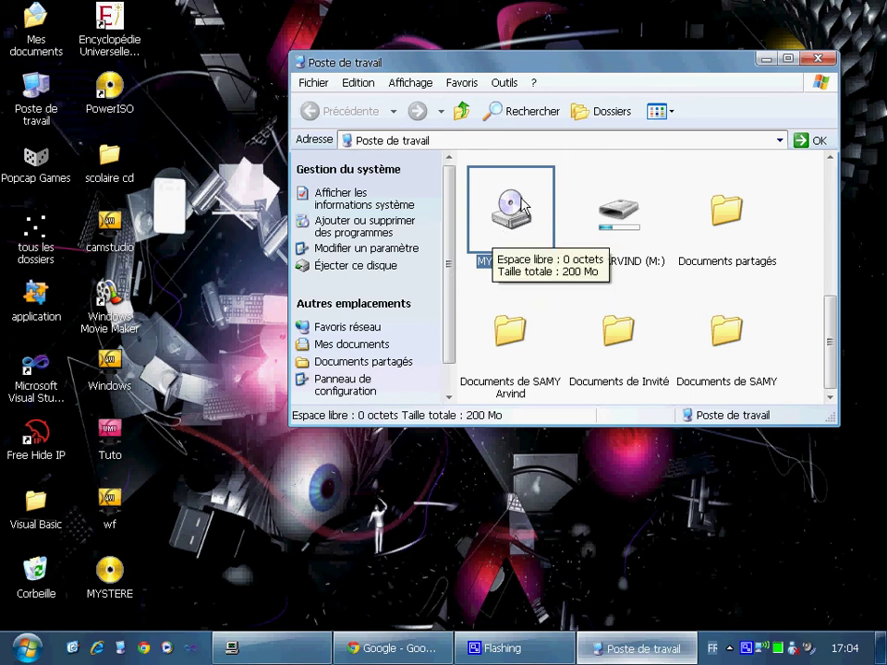
left_click(820, 59)
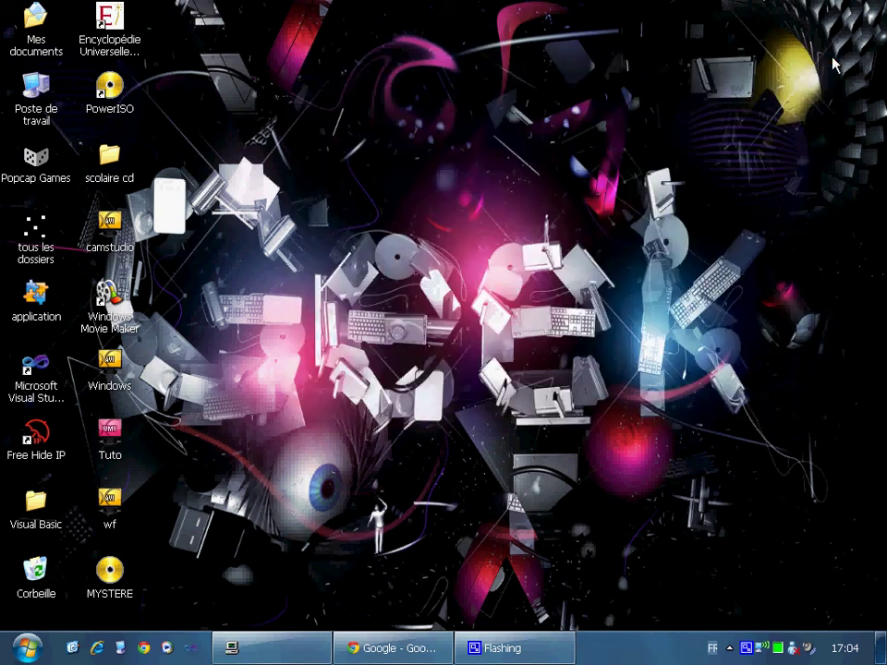
Step: From MYSTERE (L:) in Poste de travail, unmount all virtual drives with PowerISO
left_click(731, 648)
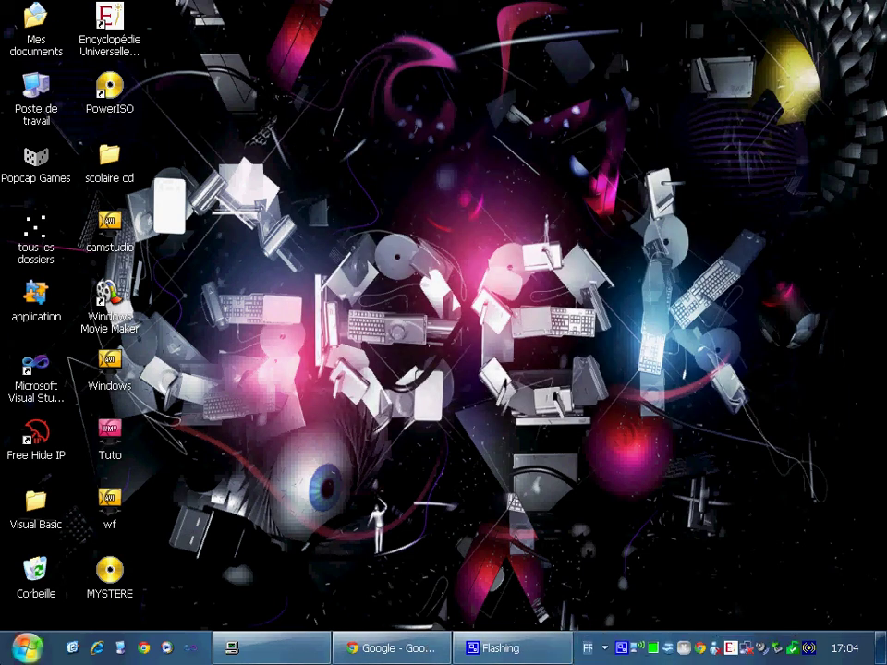
left_click(26, 647)
left_click(287, 337)
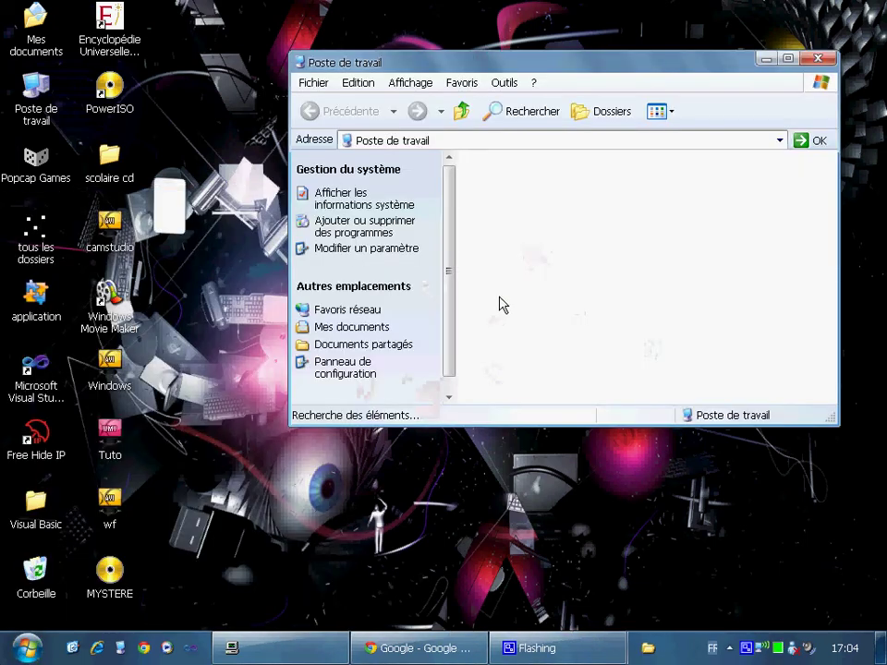
scroll(543, 280, "down", 5)
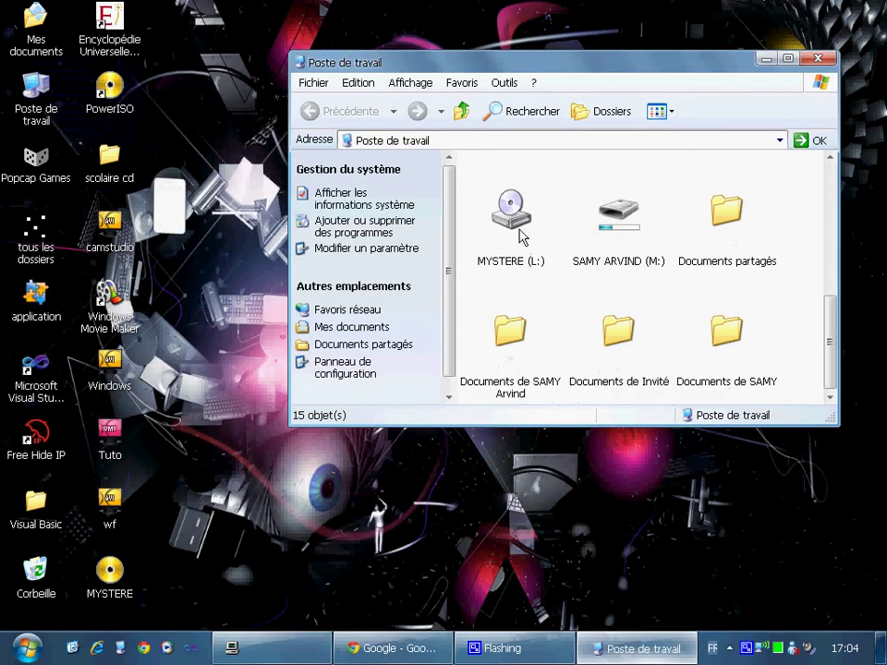
right_click(520, 235)
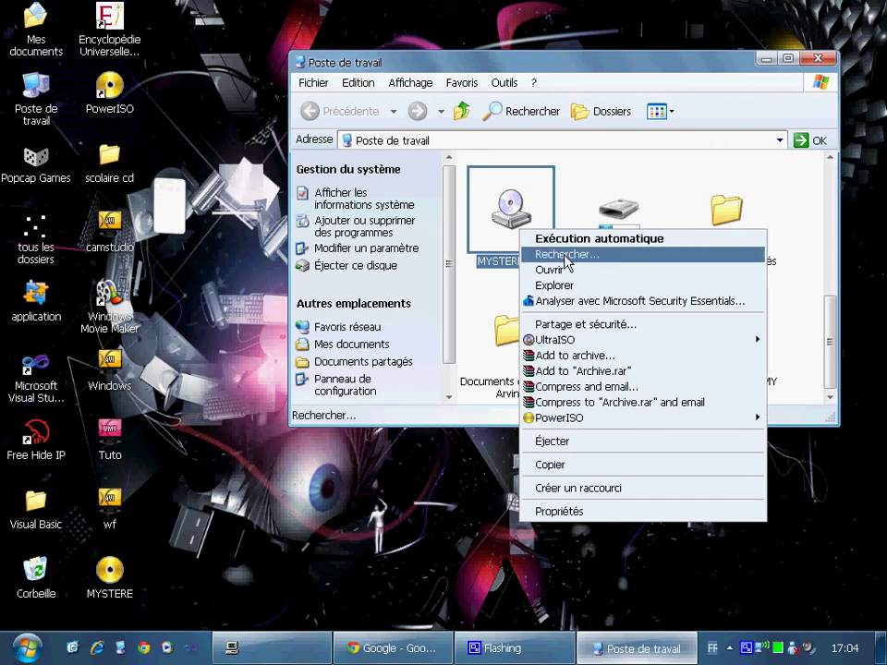
mouse_move(588, 418)
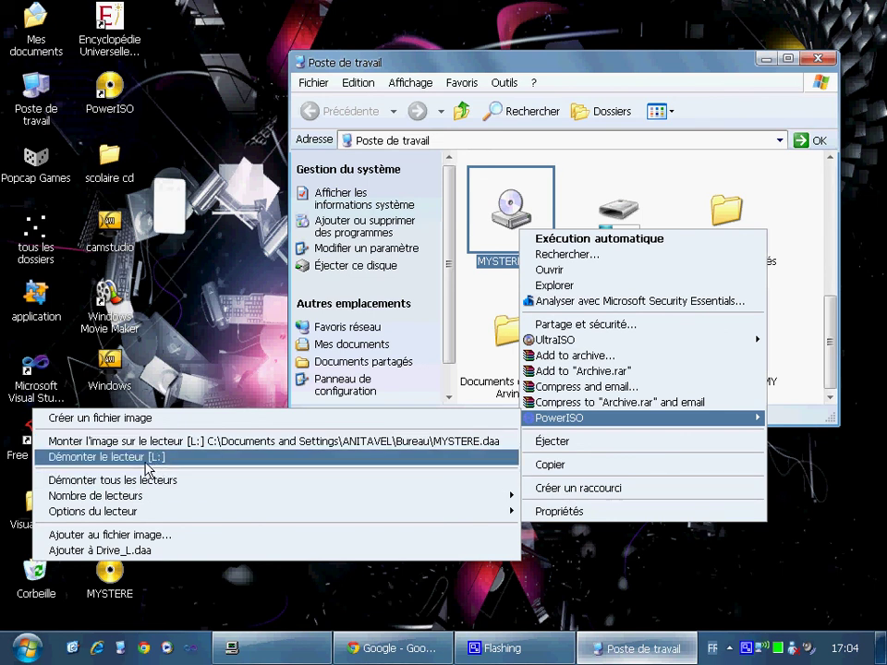
left_click(169, 481)
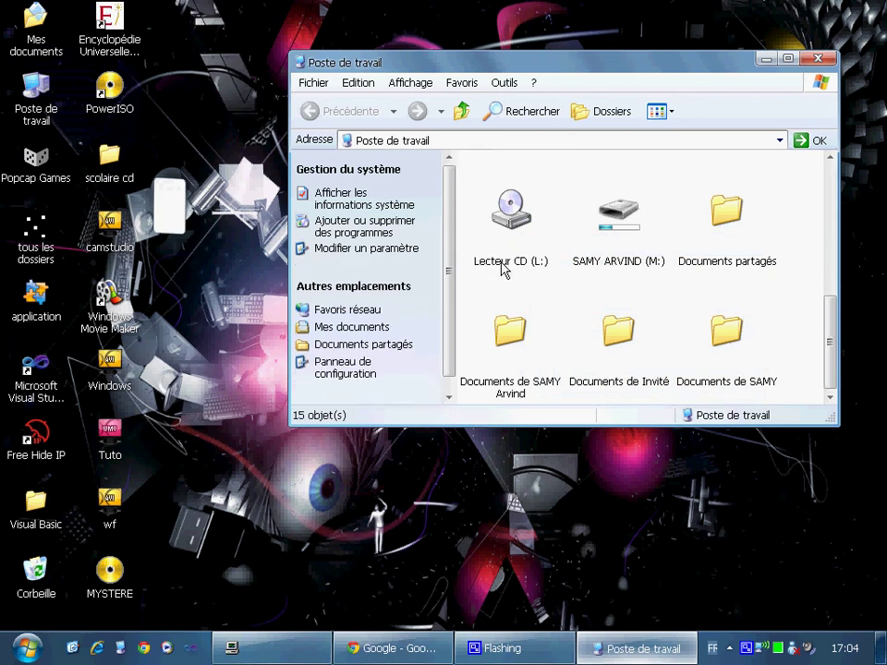
Step: Compare the physical MYSTERE (E:) drive with the virtual drive L: in Poste de travail, and close the window
scroll(688, 296, "up", 5)
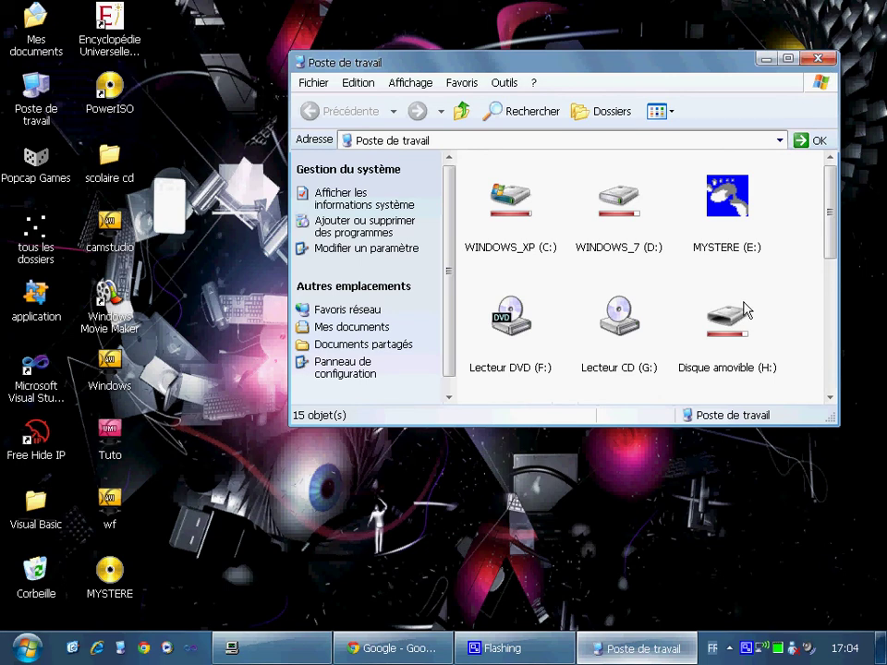
mouse_move(720, 222)
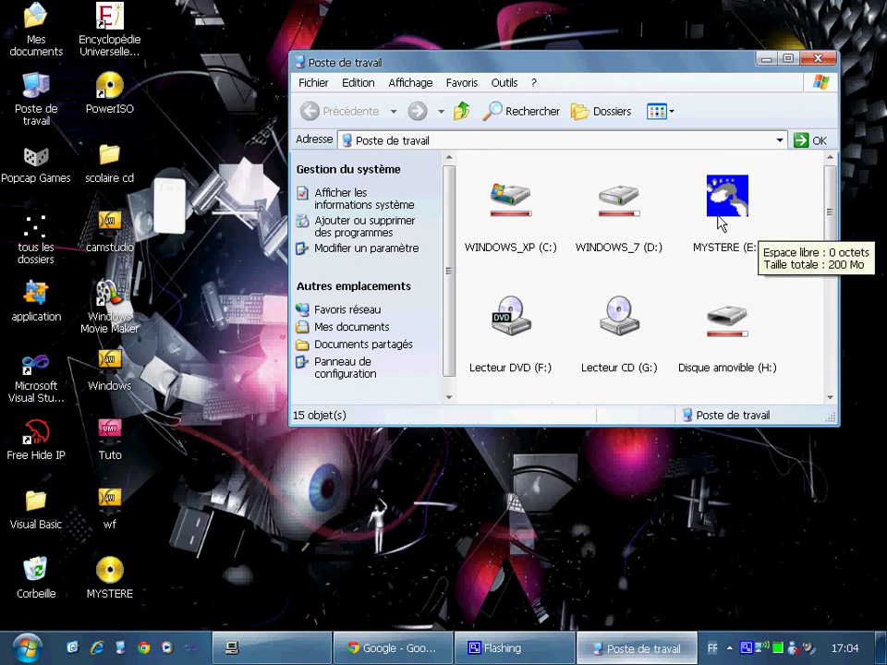
scroll(720, 222, "down", 5)
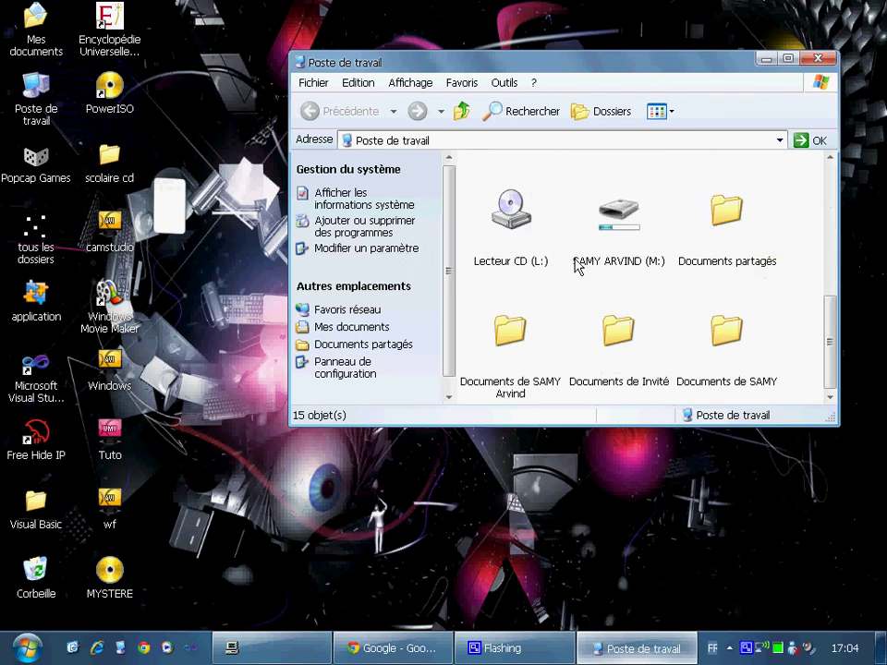
scroll(508, 228, "up", 5)
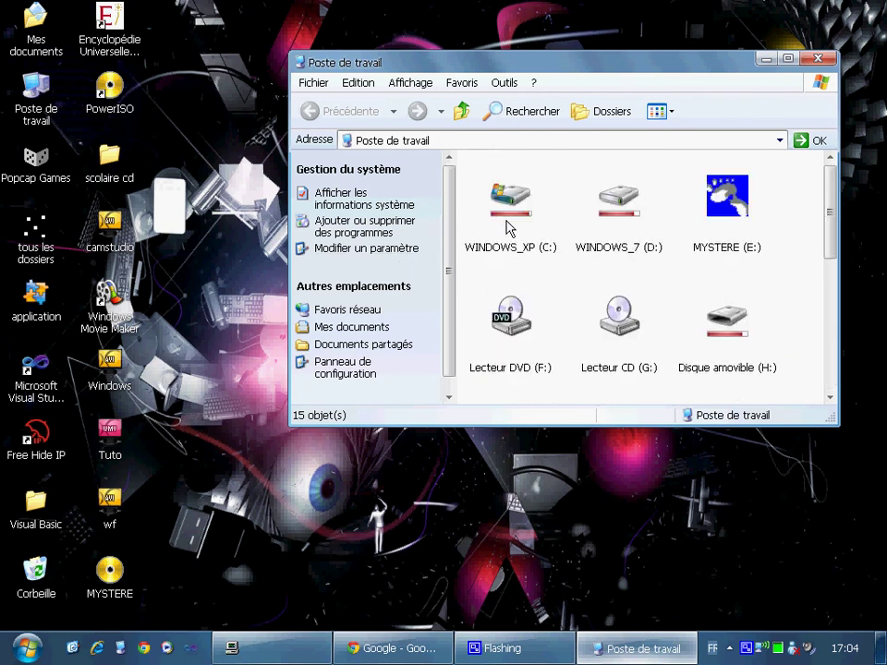
left_click(819, 60)
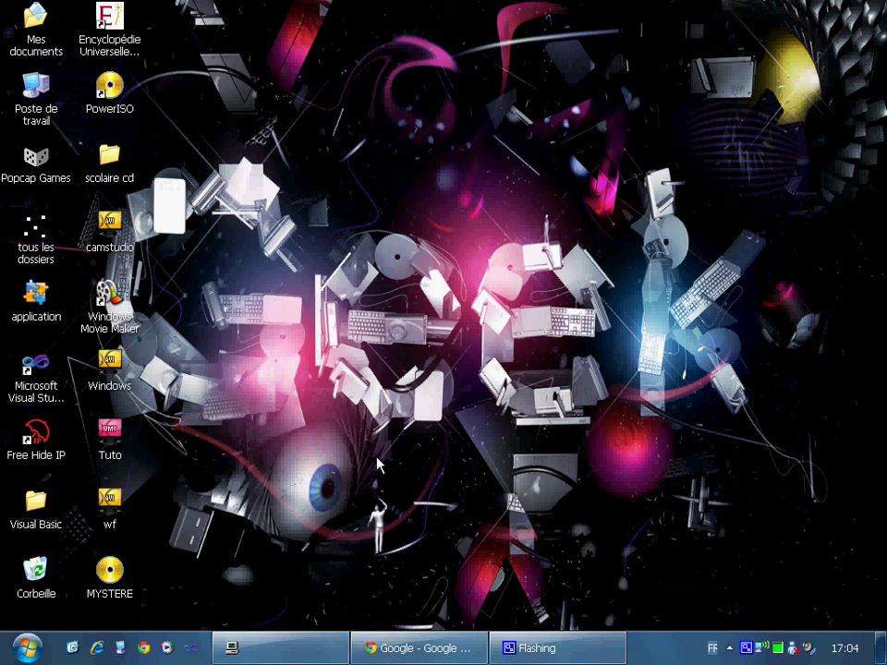
Step: Switch to Chrome and search Google for "télécharger power iso"
left_click(420, 644)
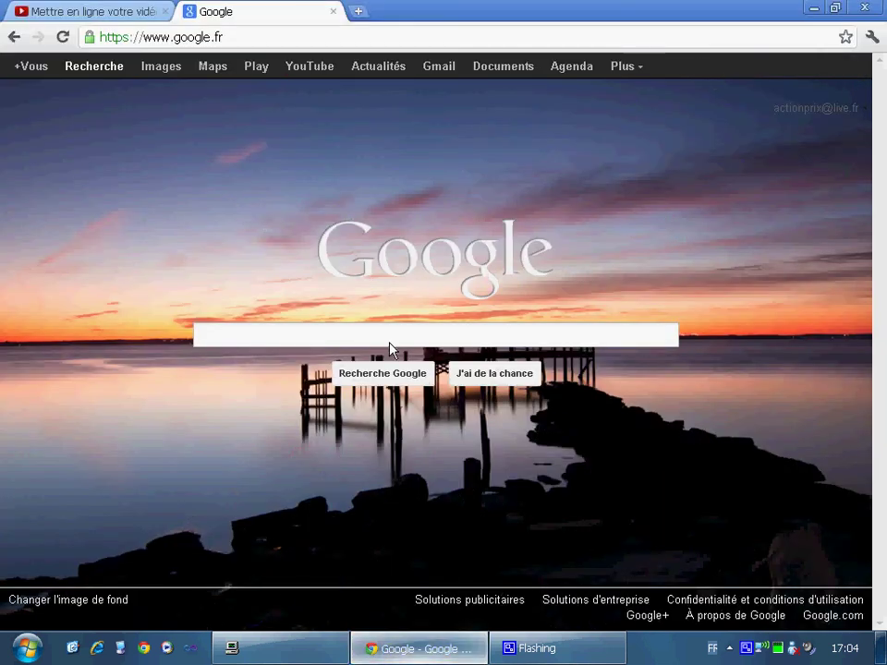
type("télé")
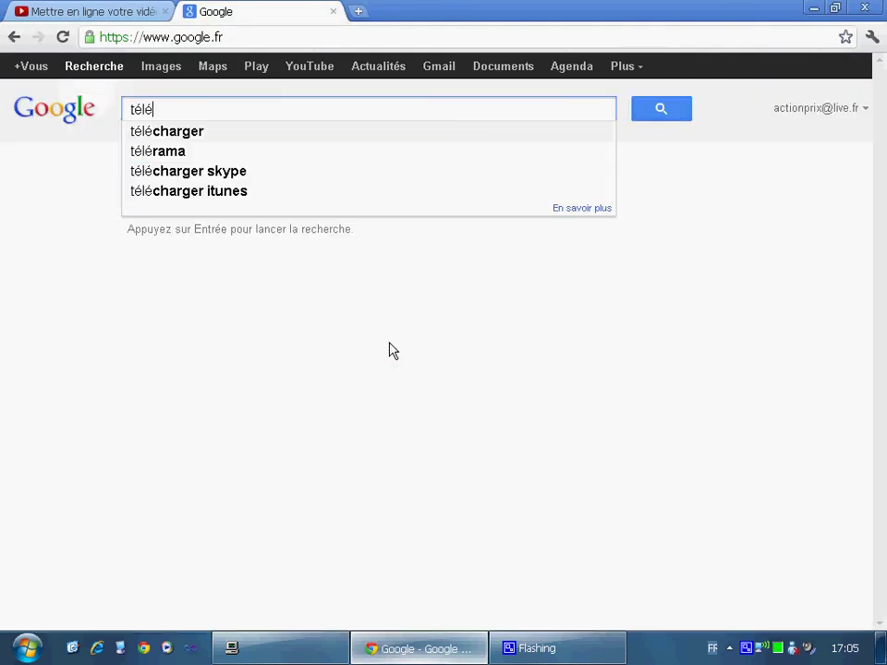
type("charger powe")
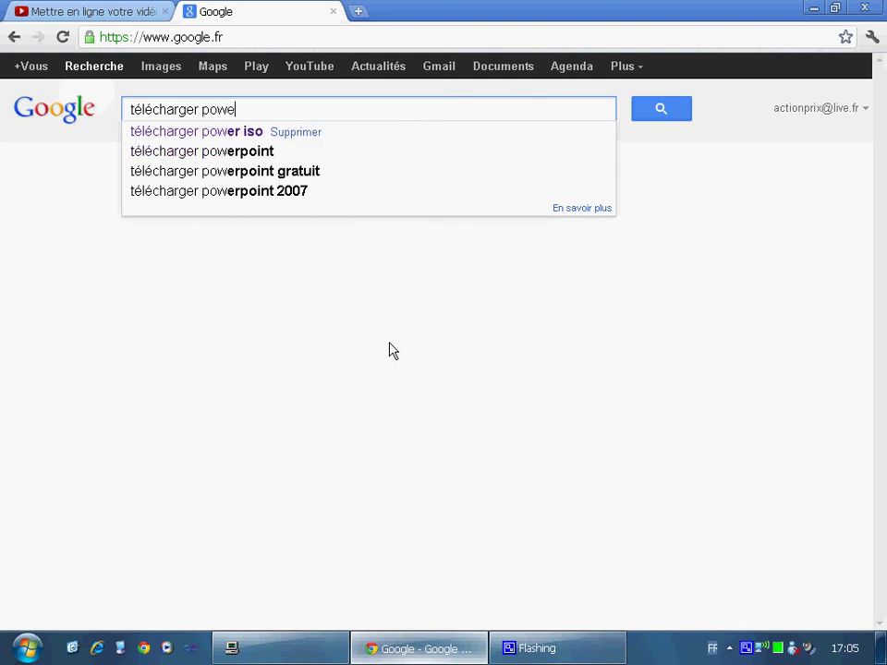
type("r iso")
key("Return")
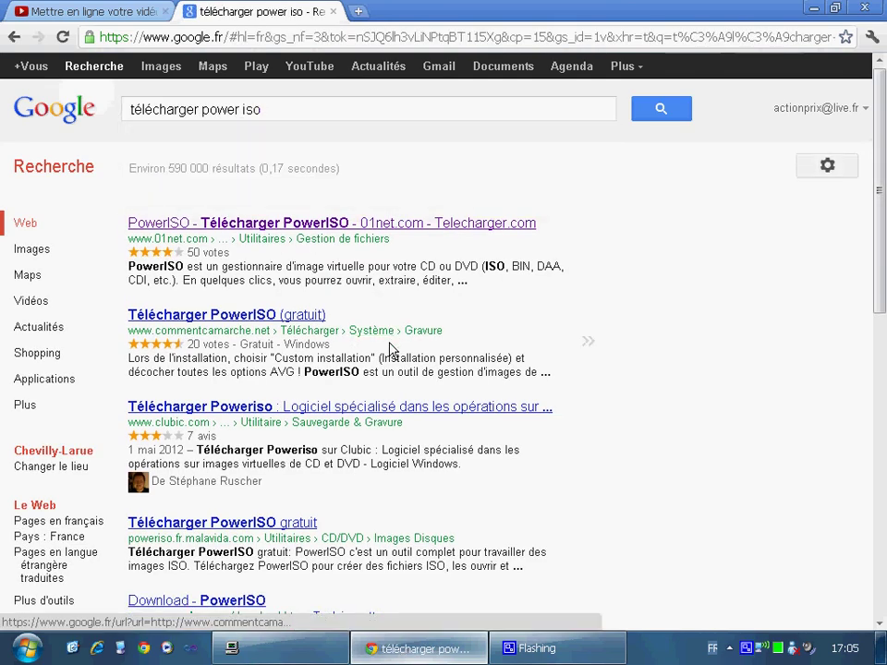
Step: View the 01net.com download page for PowerISO from the search results, close its tab, and minimize the browser
left_click(372, 230)
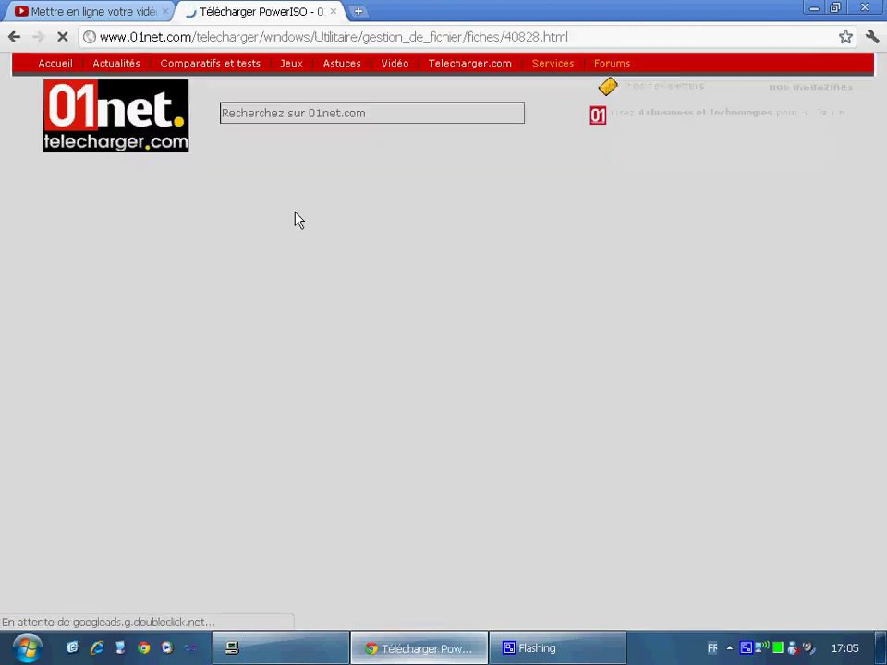
scroll(240, 314, "down", 1)
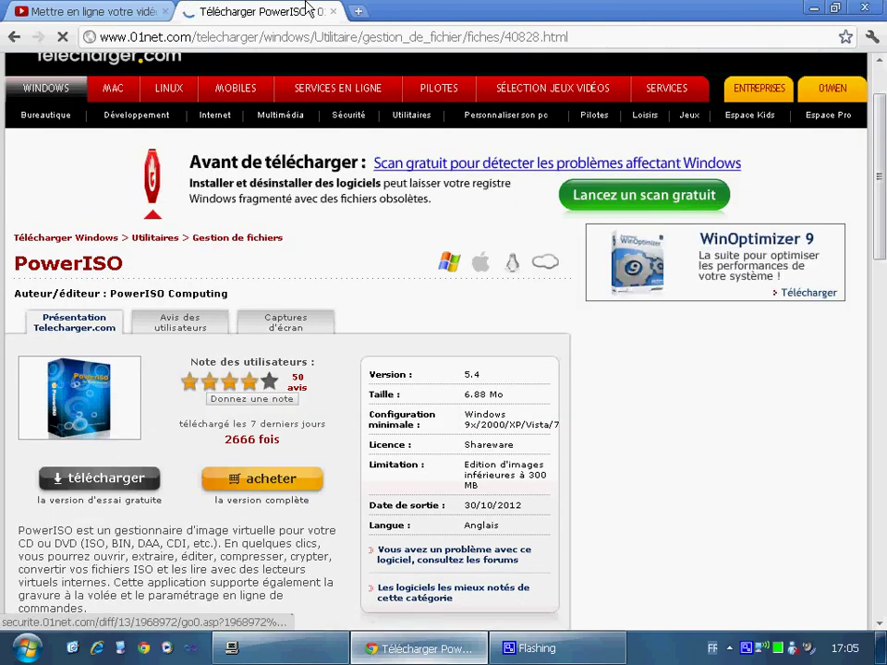
left_click(333, 11)
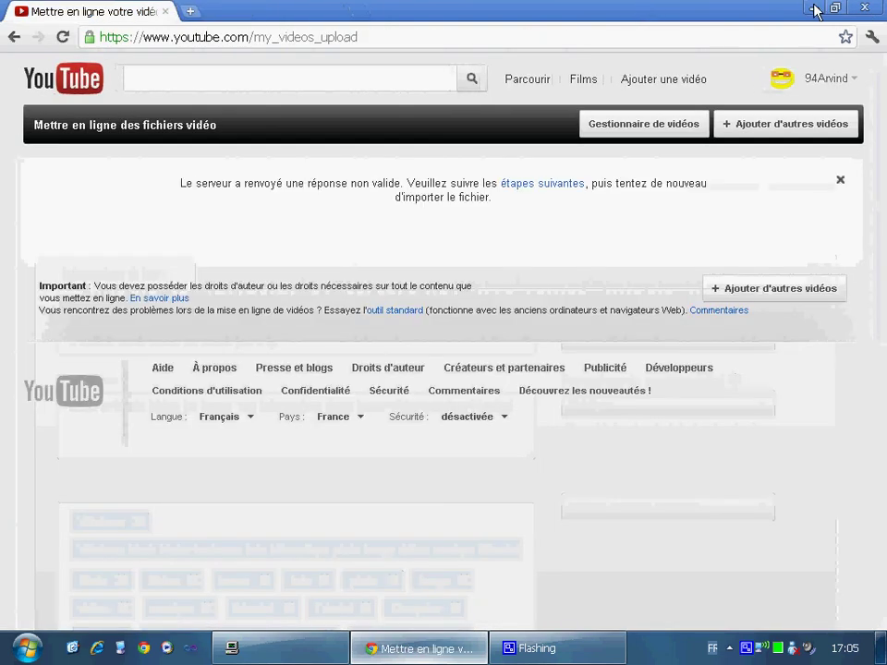
left_click(813, 8)
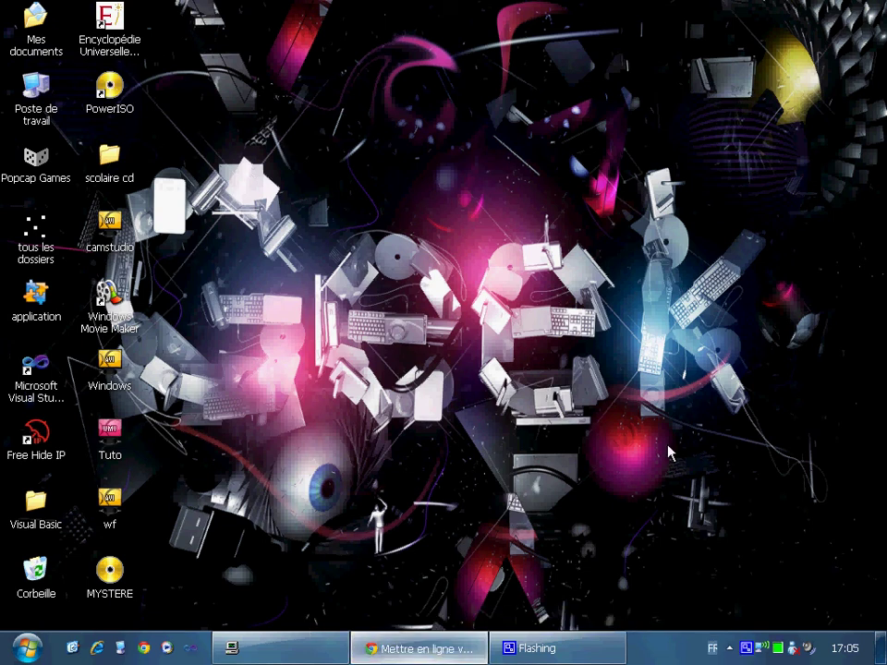
right_click(746, 650)
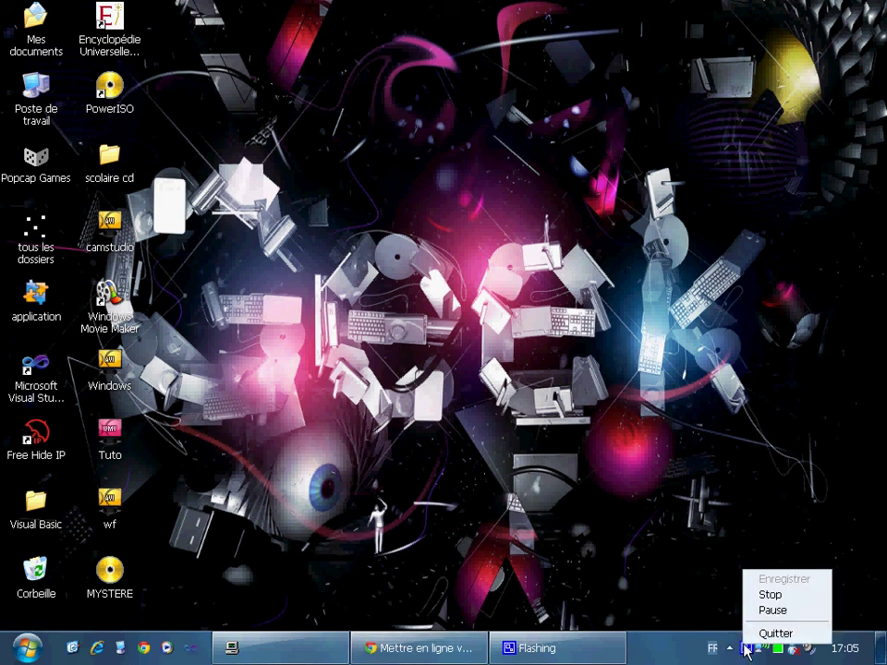